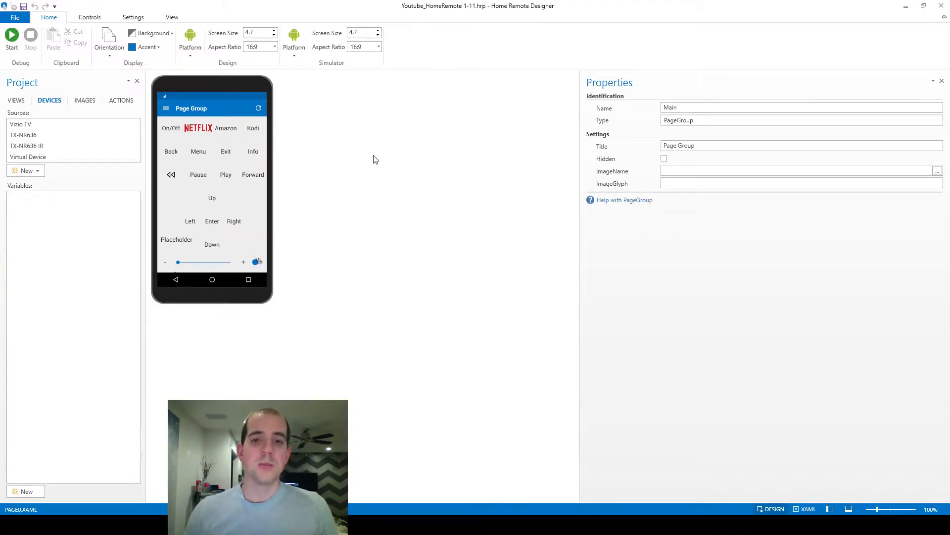
# Step: Show the project's Pages list and select the Main page group
pyautogui.scroll(-1, 232, 194)
pyautogui.scroll(1, 233, 192)
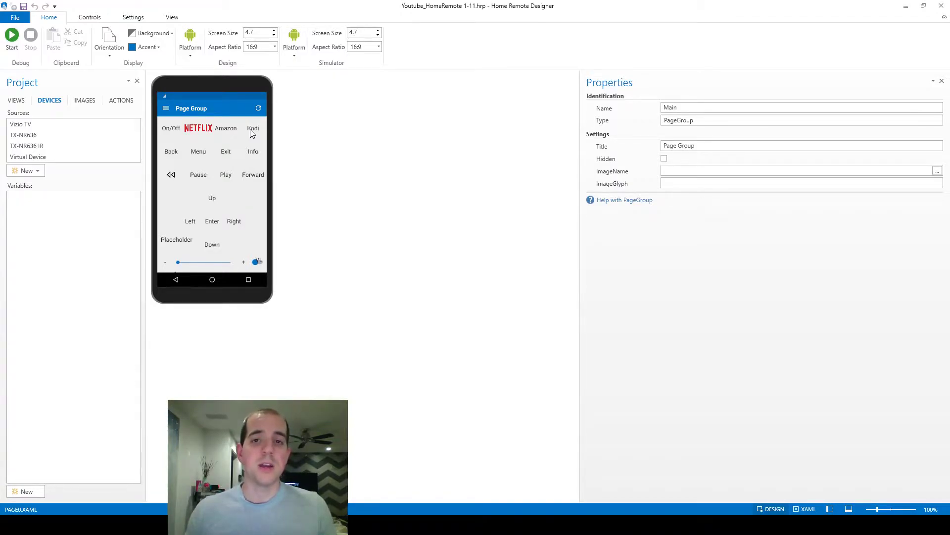
pyautogui.click(10, 103)
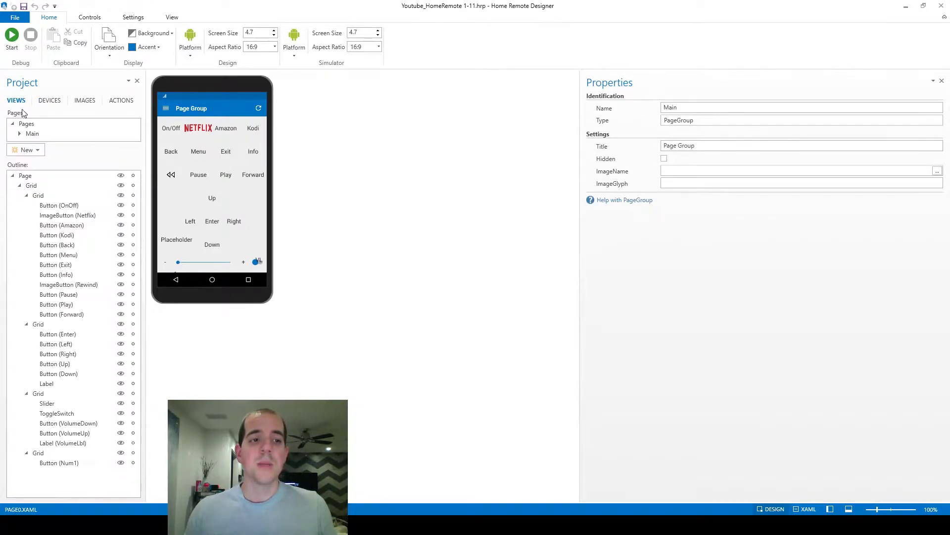
pyautogui.click(46, 135)
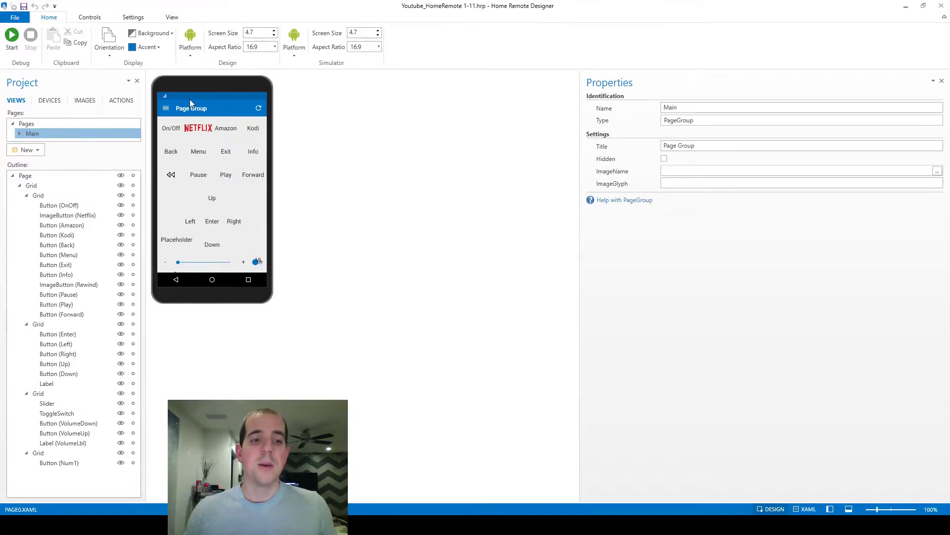
pyautogui.click(30, 149)
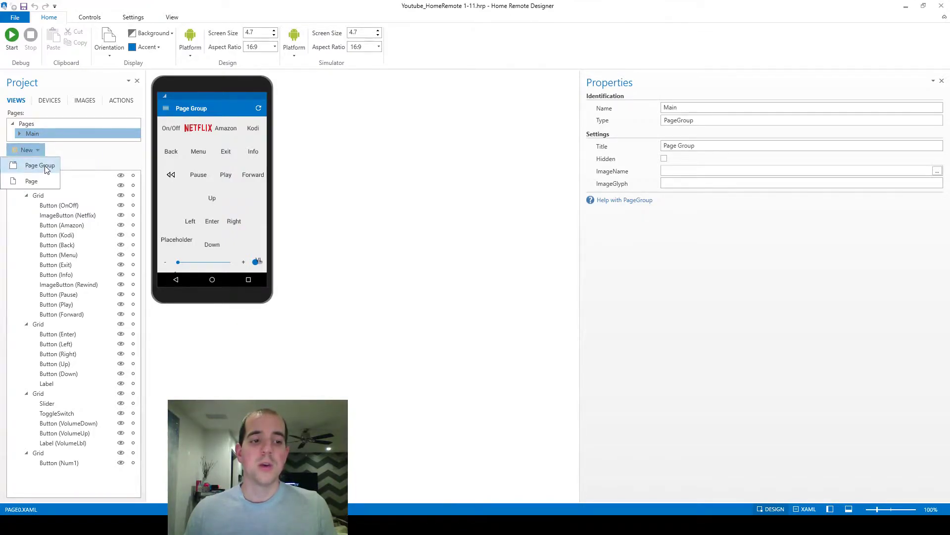
pyautogui.click(89, 151)
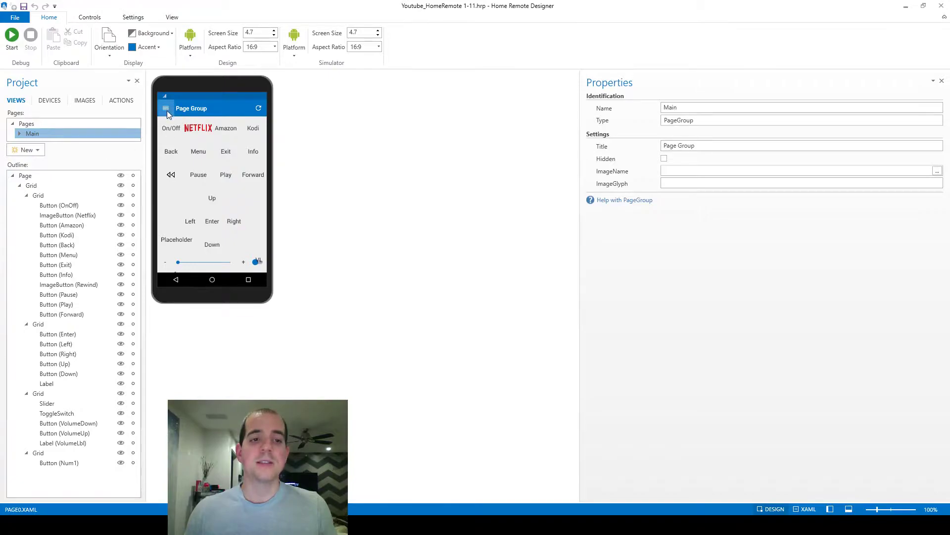
# Step: Check the preview's navigation drawer, which still shows the default Page Group title
pyautogui.click(166, 110)
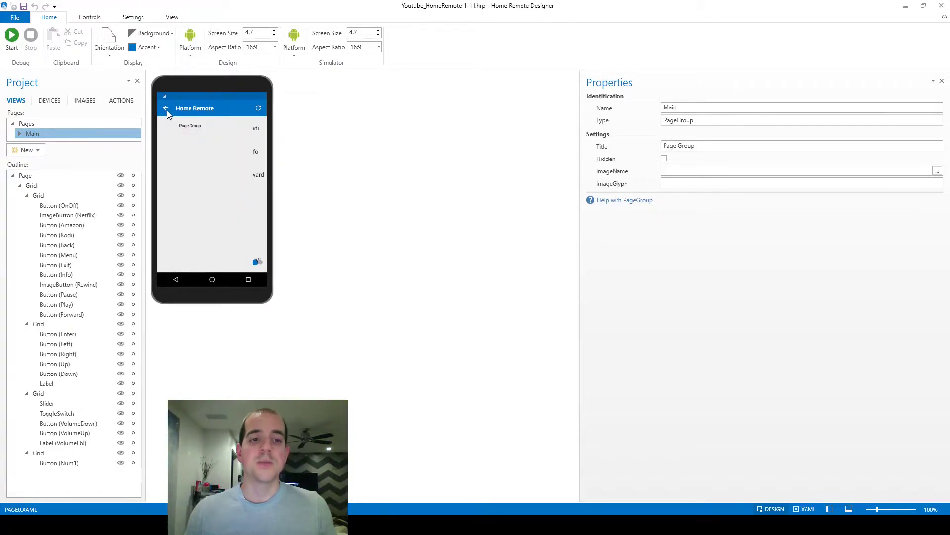
pyautogui.click(166, 109)
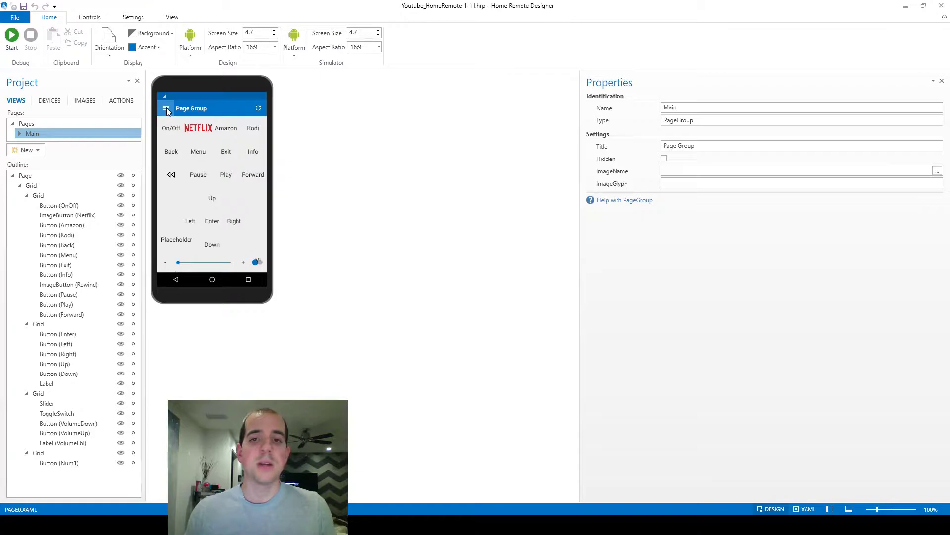
pyautogui.click(167, 109)
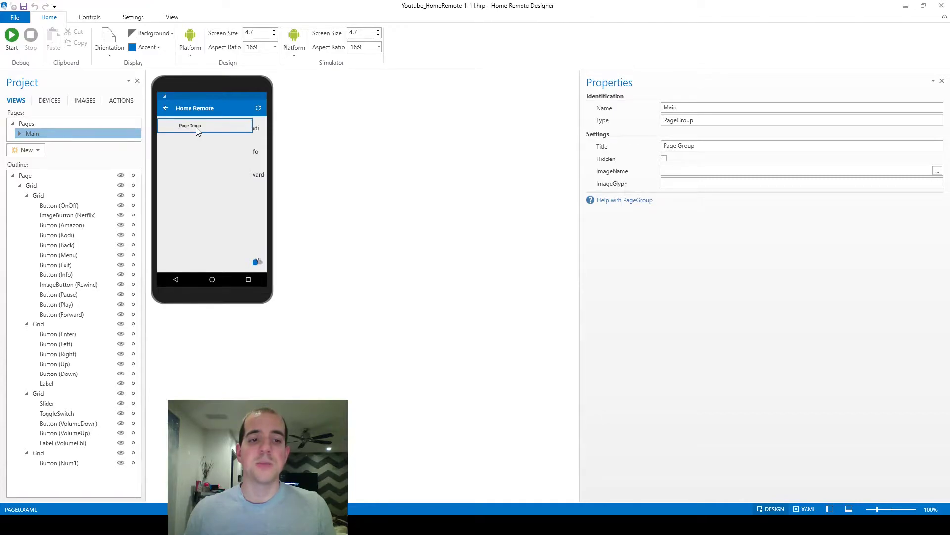
pyautogui.click(167, 110)
# Step: Copy the group's Name 'Main' into its Title and confirm the drawer now reads Main
pyautogui.click(49, 133)
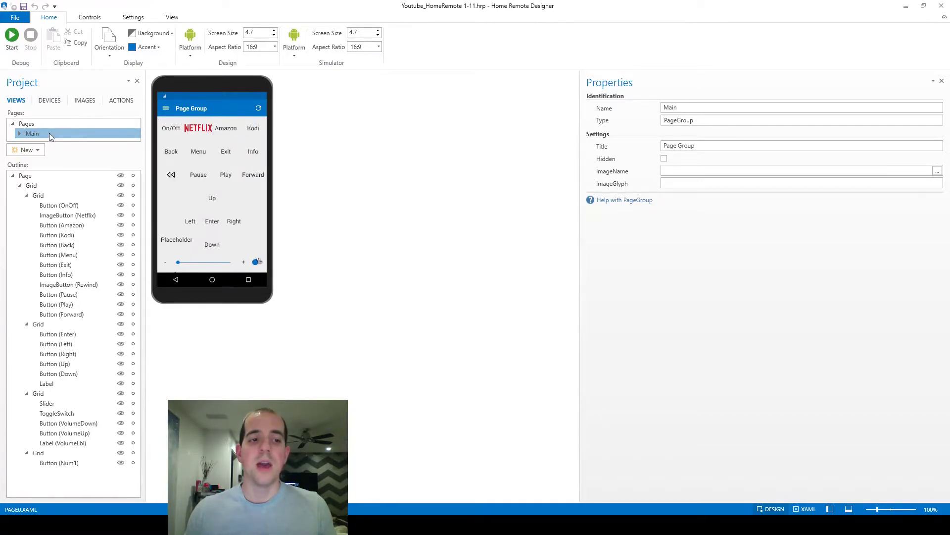
pyautogui.doubleClick(670, 107)
pyautogui.hotkey('ctrl', 'c')
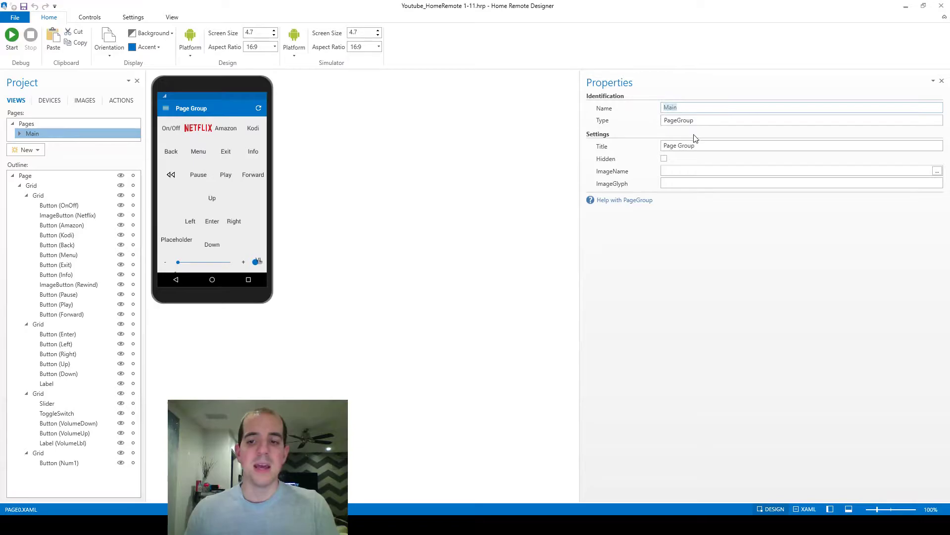
pyautogui.tripleClick(678, 146)
pyautogui.hotkey('ctrl', 'v')
pyautogui.press('Tab')
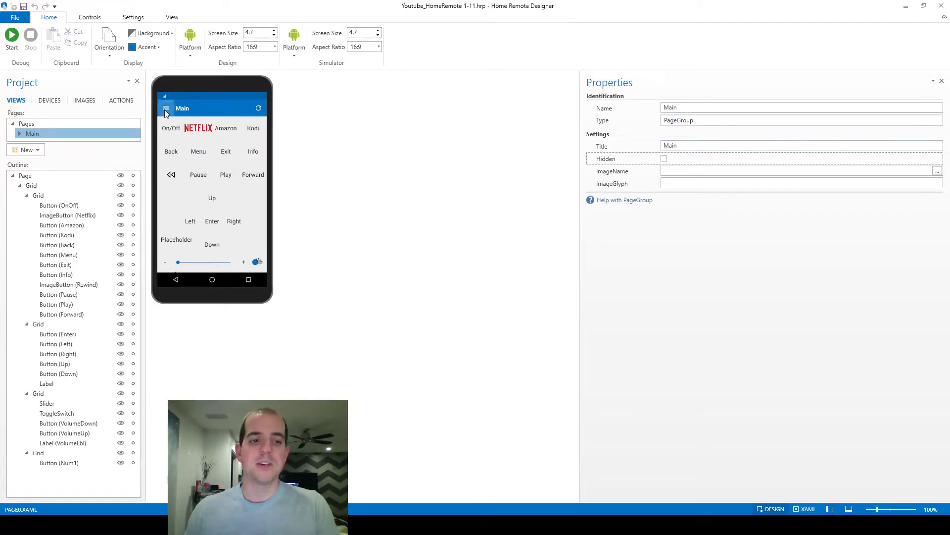
pyautogui.click(165, 108)
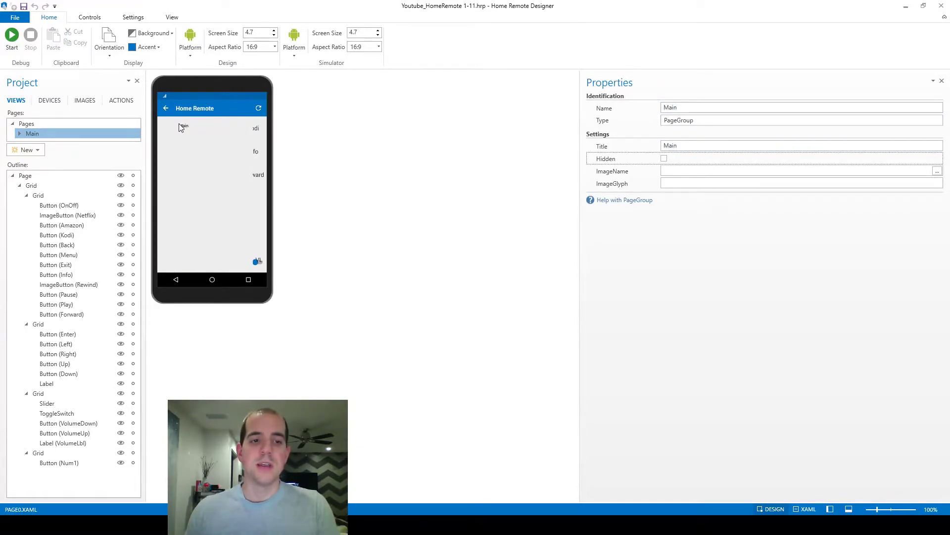
pyautogui.click(165, 109)
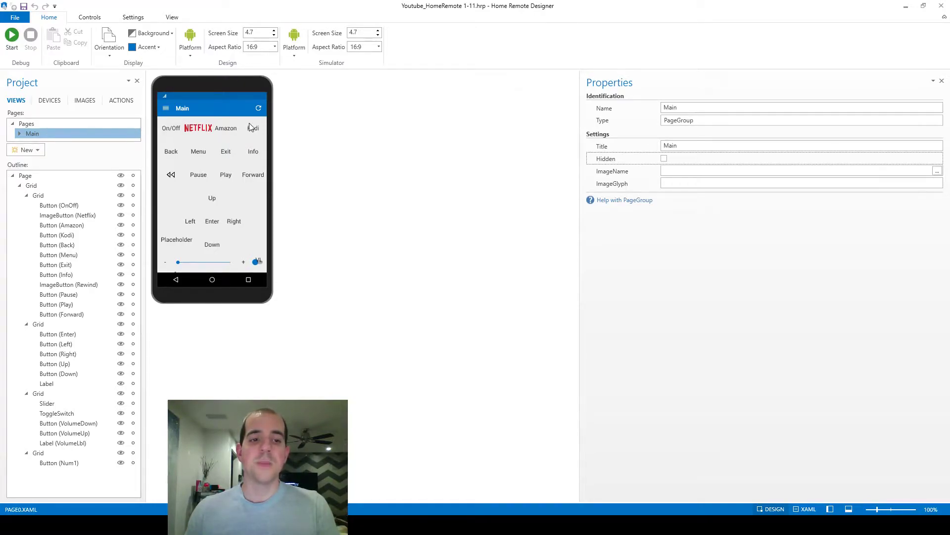
# Step: Add a new page to Main, check both tabs, and expand Main to list page0.xaml and page1.xaml
pyautogui.click(28, 150)
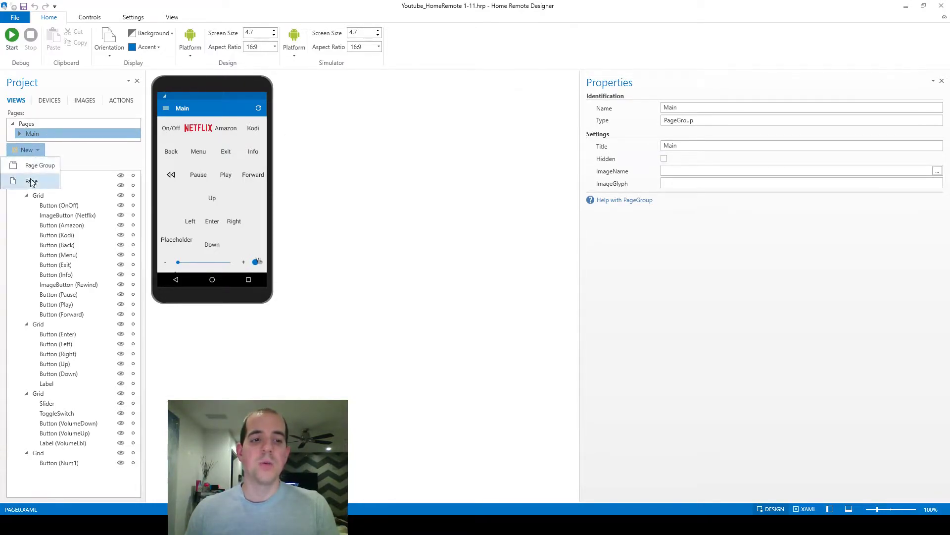
pyautogui.click(31, 181)
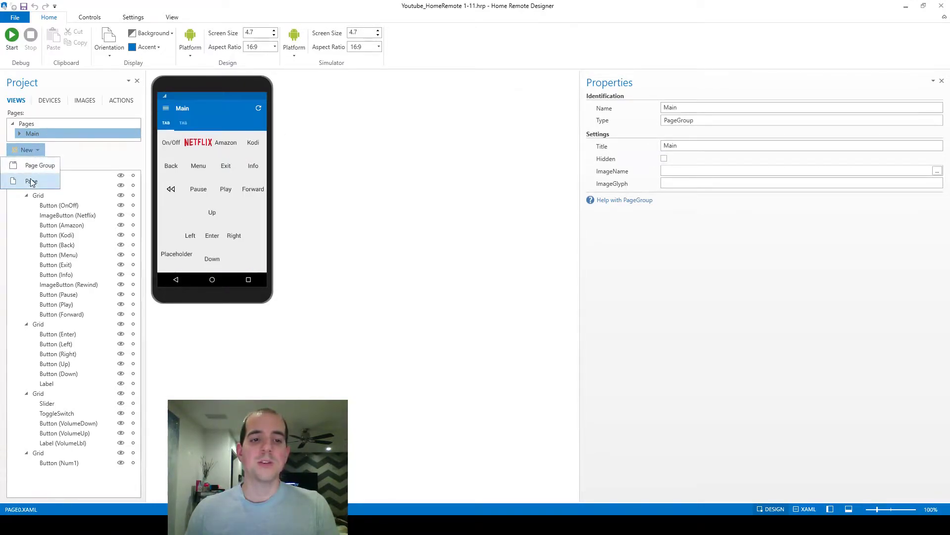
pyautogui.click(169, 125)
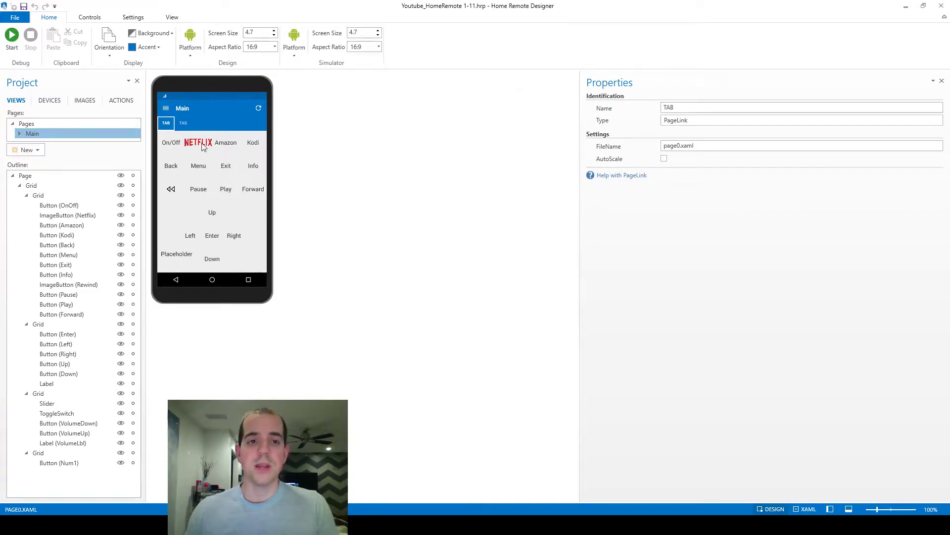
pyautogui.click(184, 121)
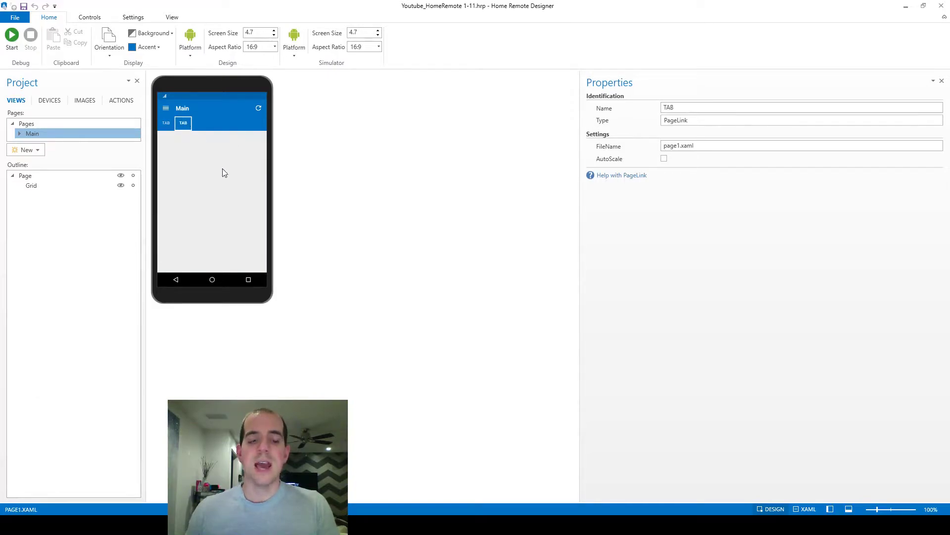
pyautogui.click(167, 124)
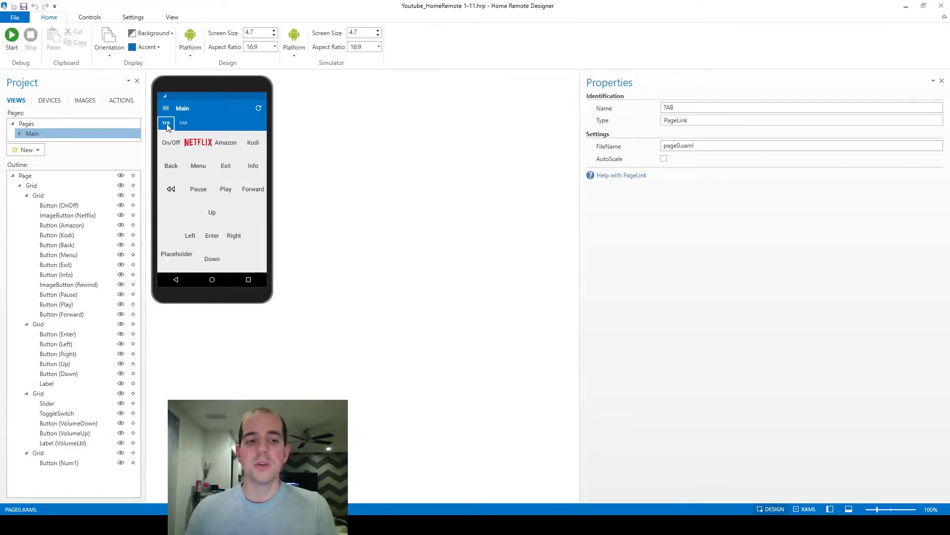
pyautogui.click(21, 134)
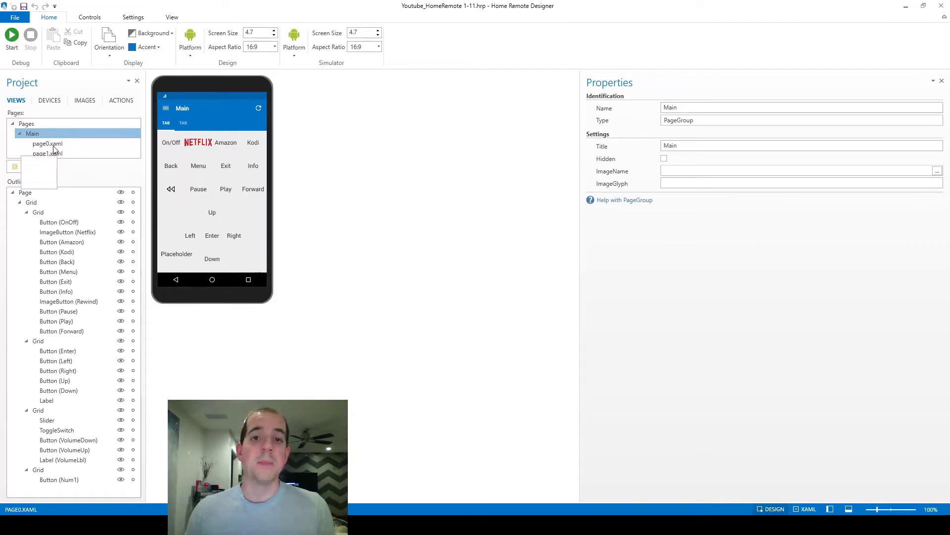
# Step: Rename the first two tabs to 'Watch TV' and 'QWERTY'
pyautogui.click(53, 145)
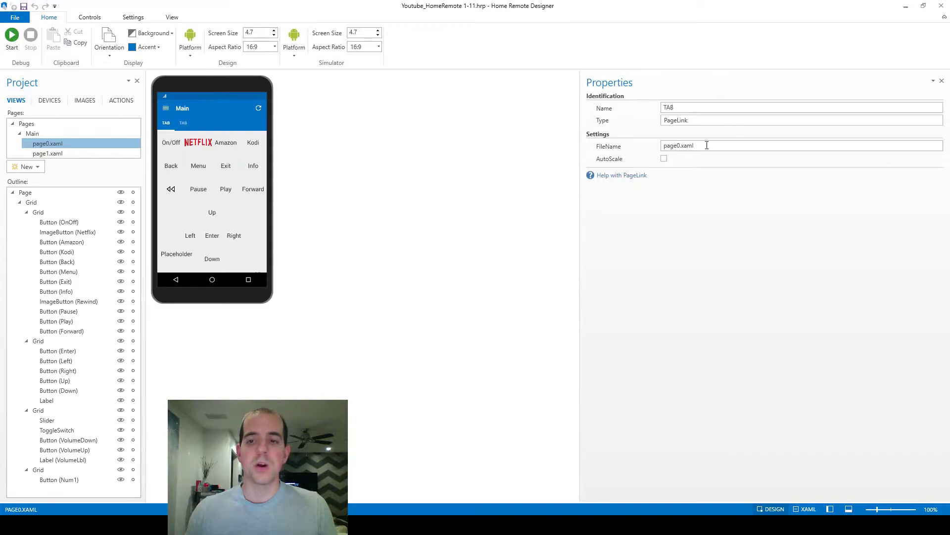
pyautogui.moveTo(706, 107); pyautogui.dragTo(651, 117)
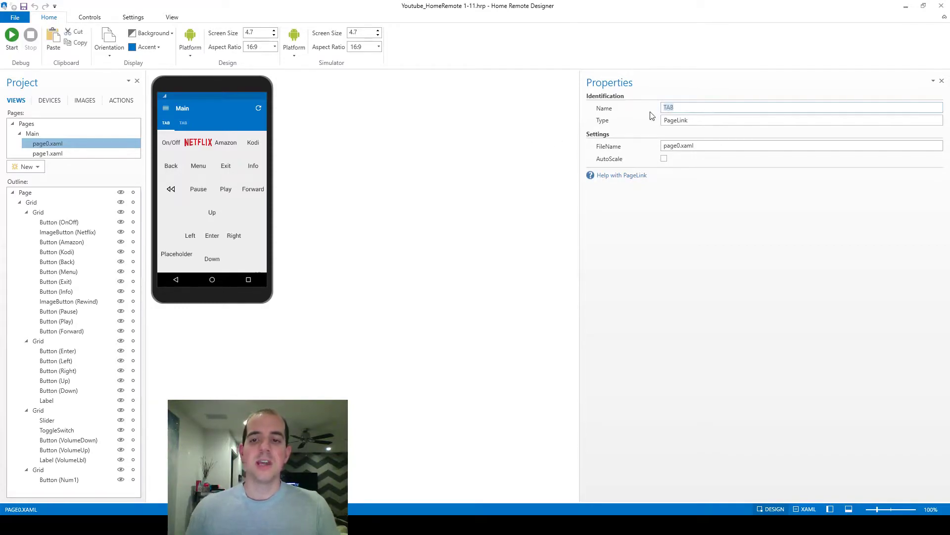
pyautogui.write('Watch TV')
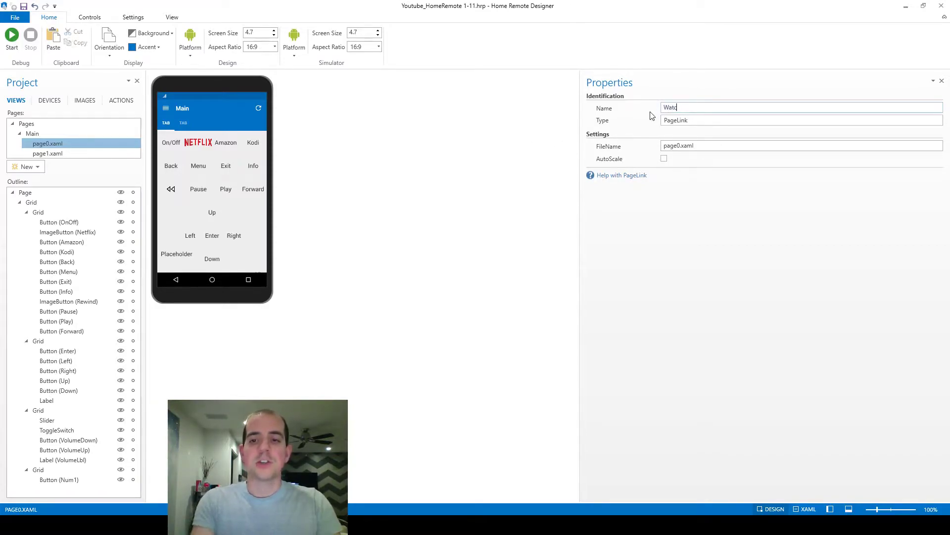
pyautogui.press('Return')
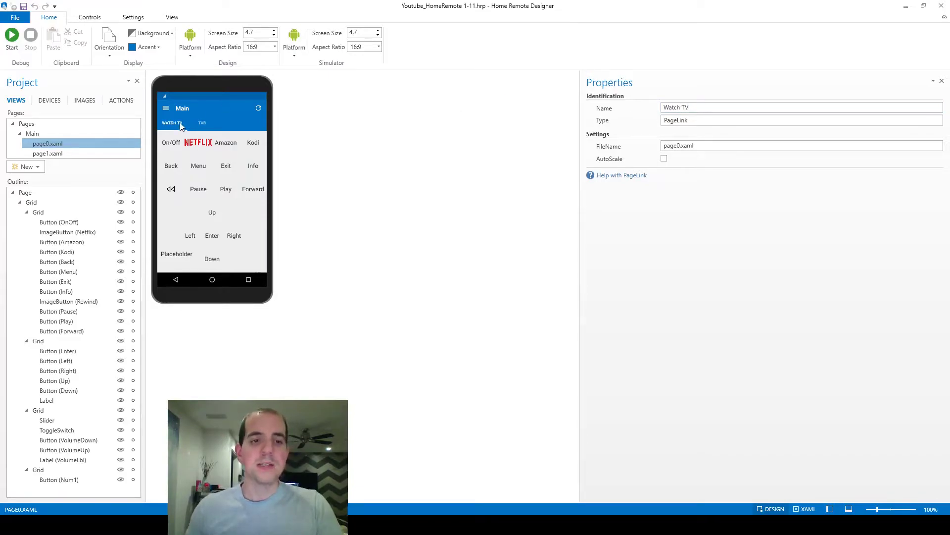
pyautogui.click(207, 128)
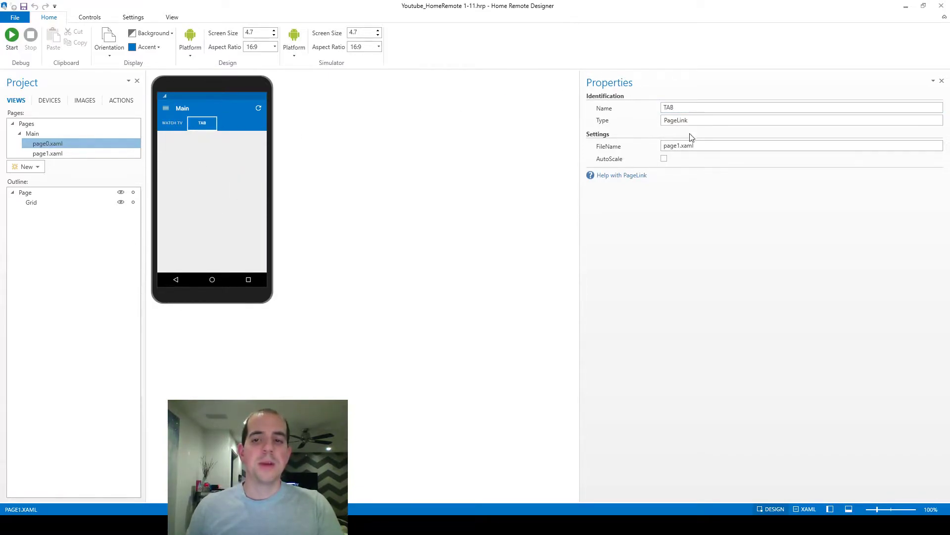
pyautogui.doubleClick(691, 107)
pyautogui.write('QWERTY')
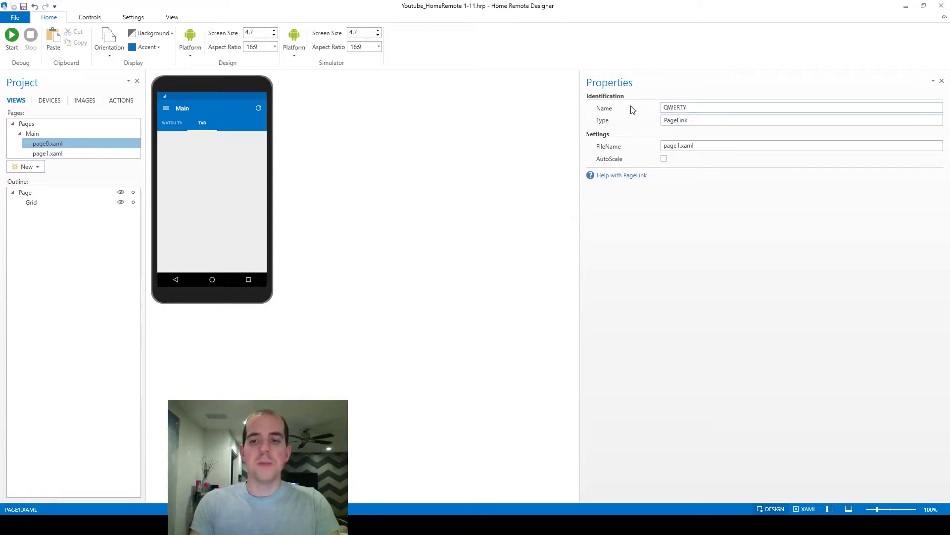
pyautogui.press('Return')
# Step: Add a third page, page2.xaml, to Main and name its tab 'Kodi'
pyautogui.click(39, 166)
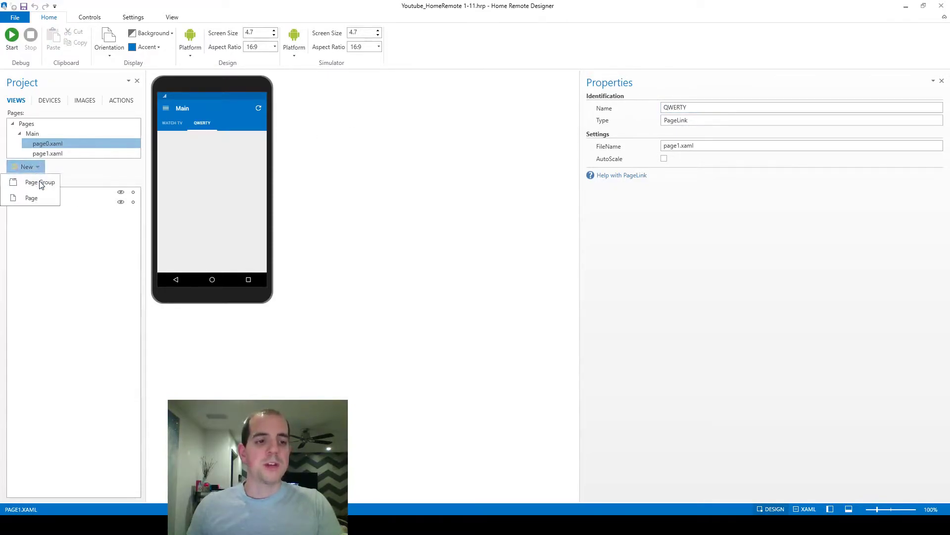
pyautogui.click(33, 195)
pyautogui.click(49, 163)
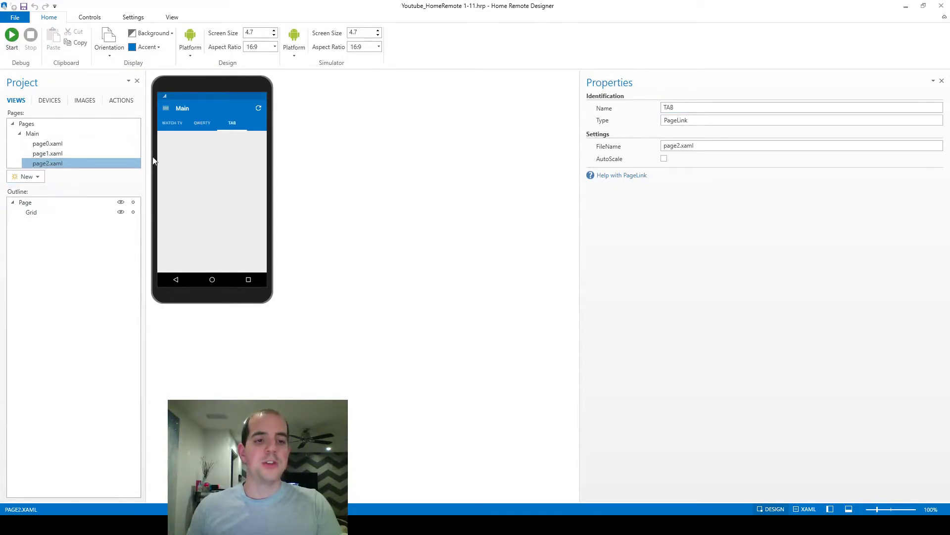
pyautogui.moveTo(703, 107); pyautogui.dragTo(614, 109)
pyautogui.write('Kodi')
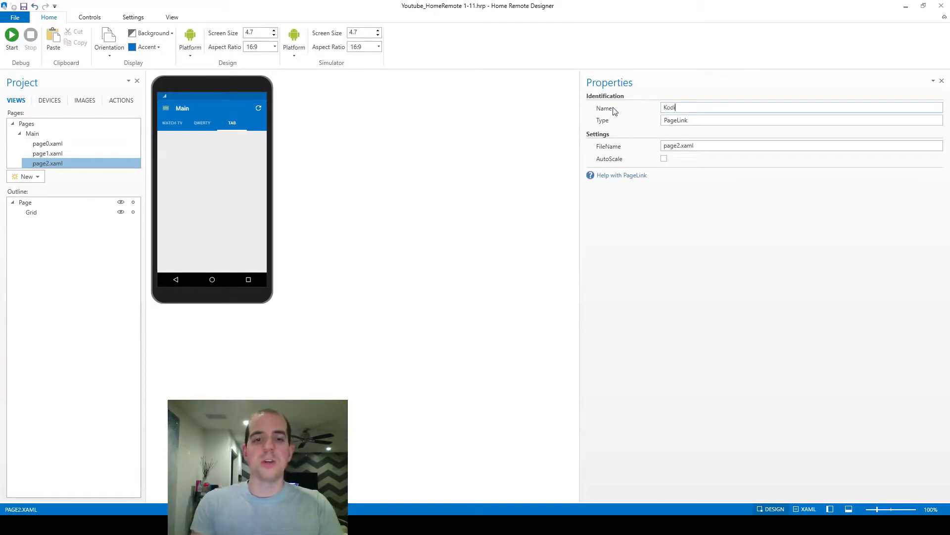
pyautogui.press('Return')
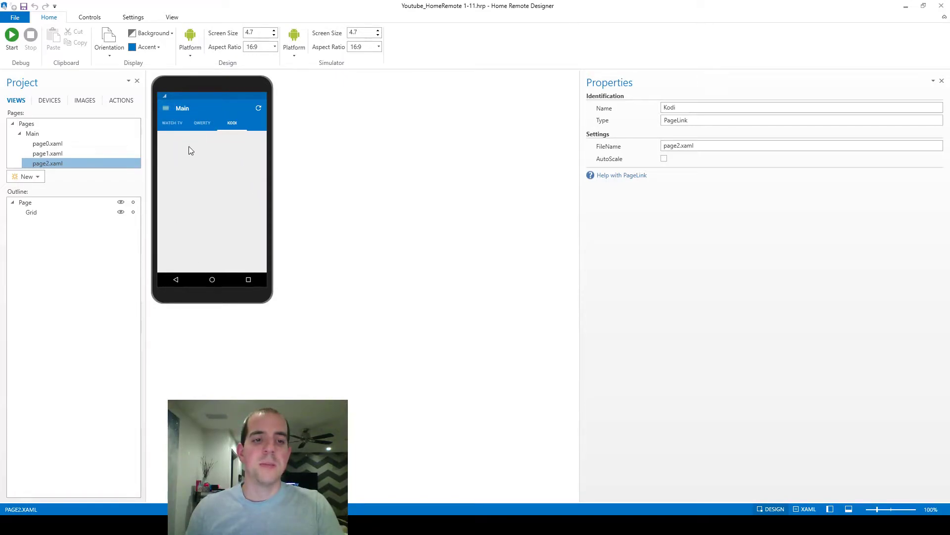
# Step: Replace the Main group's Name with 'Watch' and reselect the renamed group
pyautogui.click(43, 134)
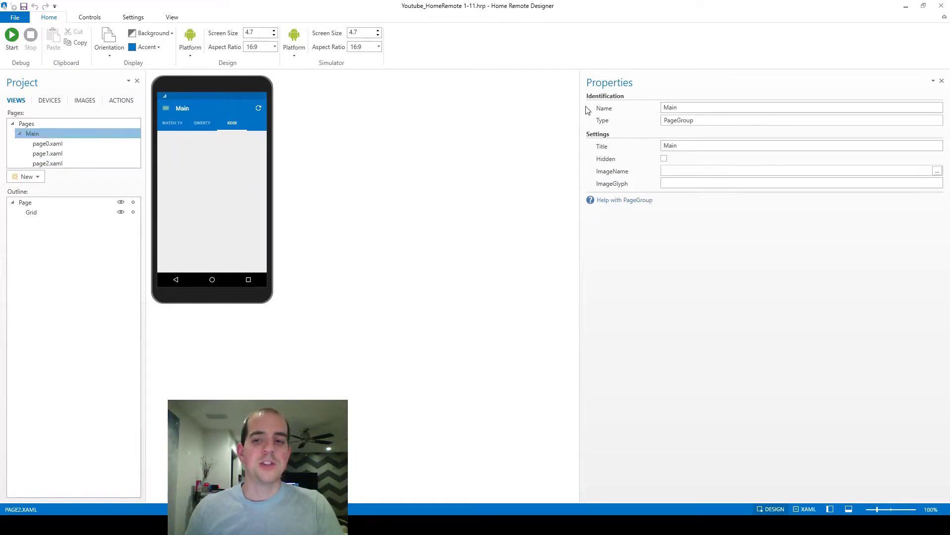
pyautogui.moveTo(691, 108); pyautogui.dragTo(642, 103)
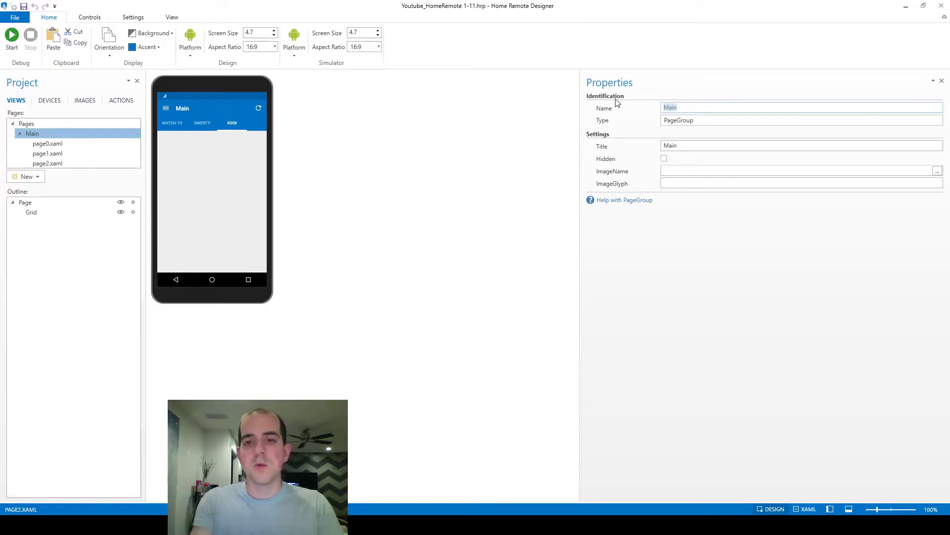
pyautogui.write('Watch')
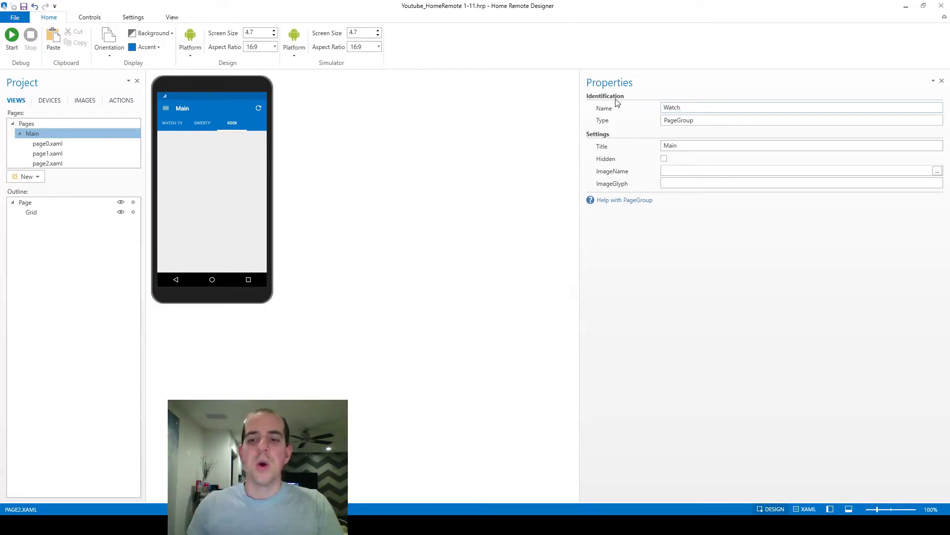
pyautogui.click(624, 149)
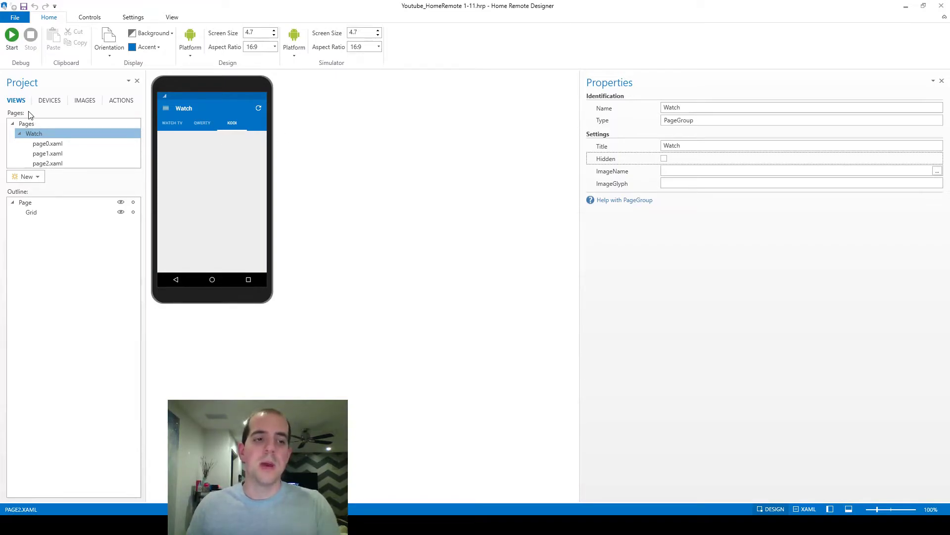
pyautogui.click(36, 133)
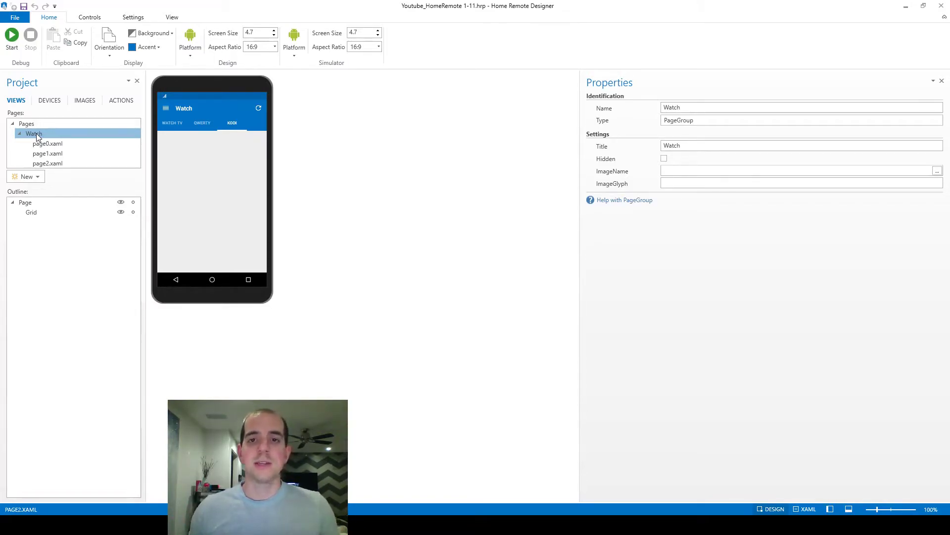
# Step: Create a new page group with Name and Title 'Listen', then check it in the navigation drawer
pyautogui.click(34, 176)
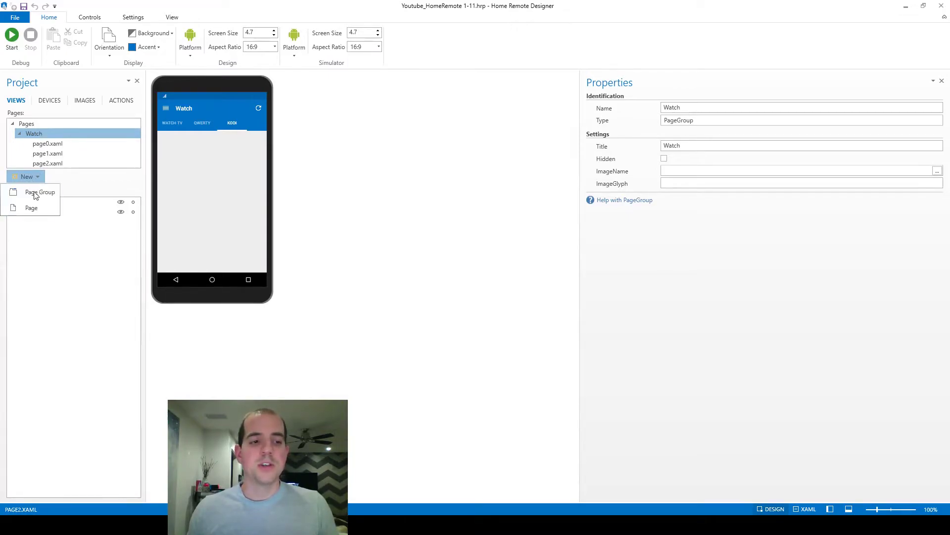
pyautogui.click(40, 192)
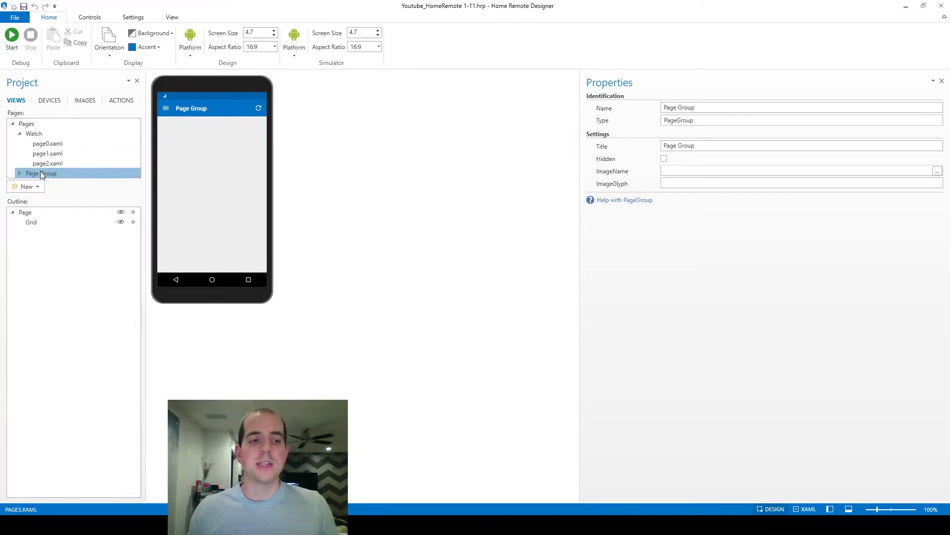
pyautogui.click(594, 110)
pyautogui.write('Listen')
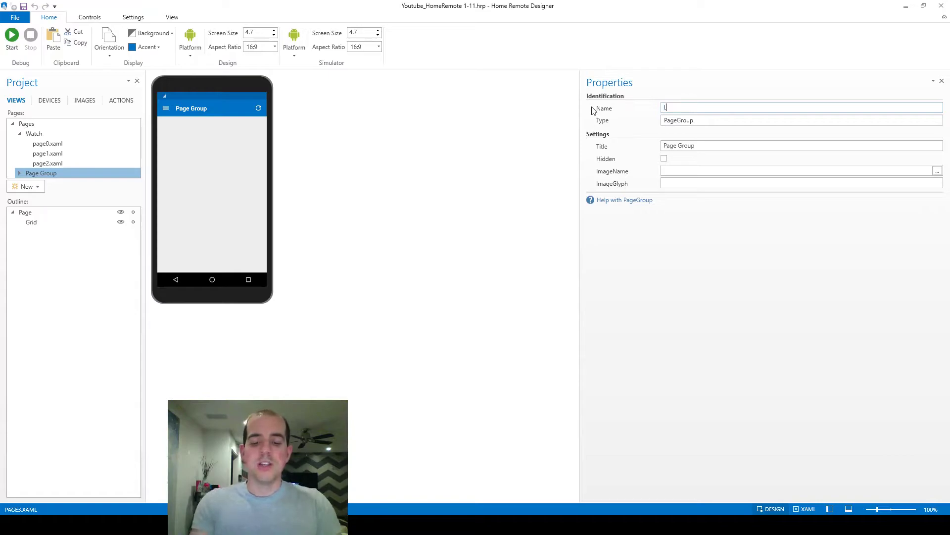
pyautogui.doubleClick(678, 107)
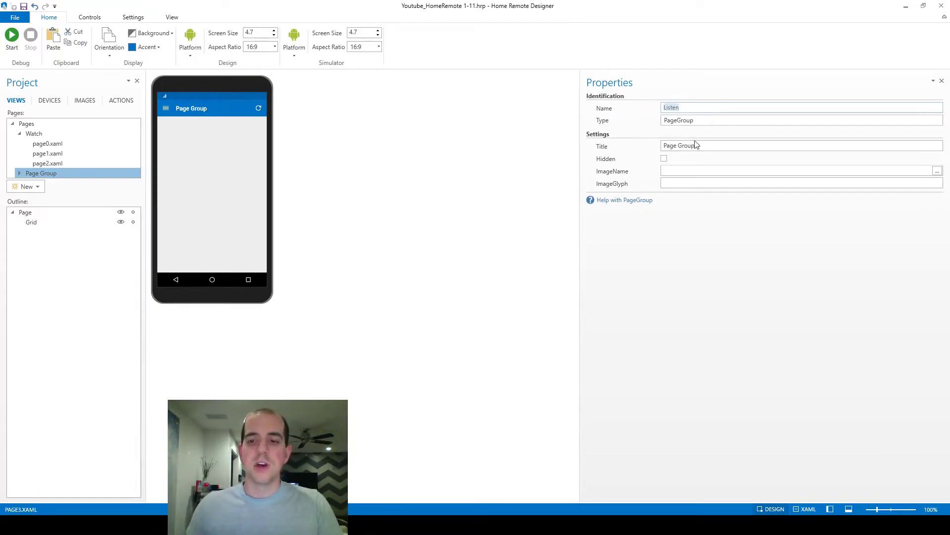
pyautogui.click(703, 145)
pyautogui.hotkey('ctrl', 'a')
pyautogui.write('Listen')
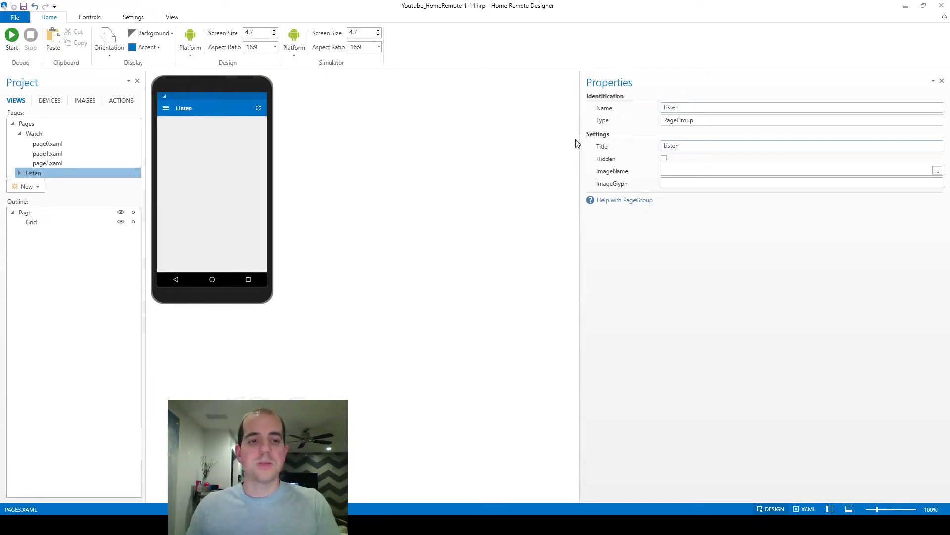
pyautogui.press('Tab')
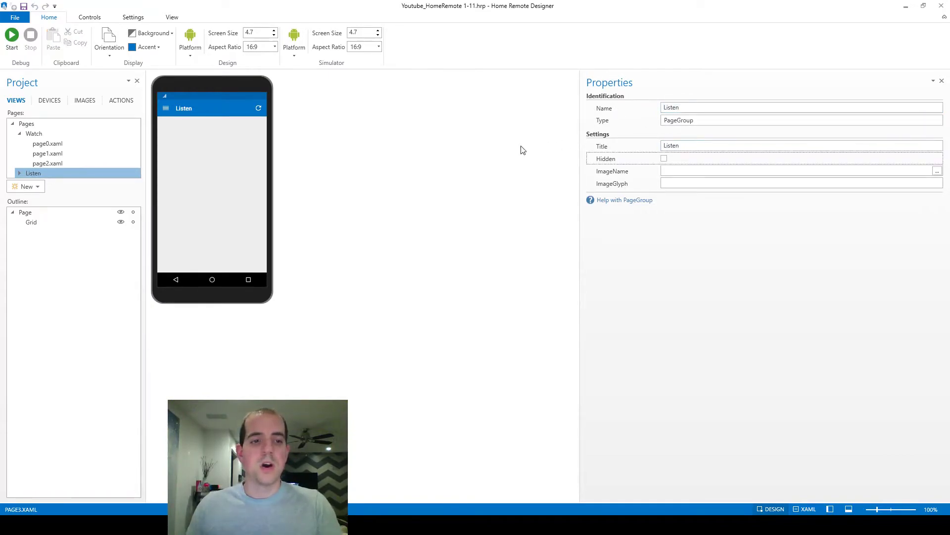
pyautogui.click(167, 107)
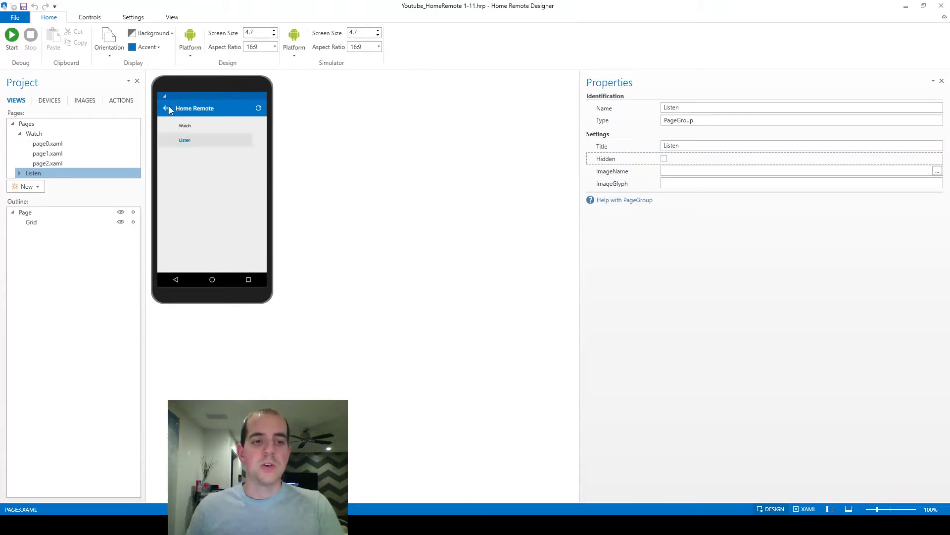
# Step: Switch the preview between the Watch group and the blank Listen group via the drawer
pyautogui.click(187, 126)
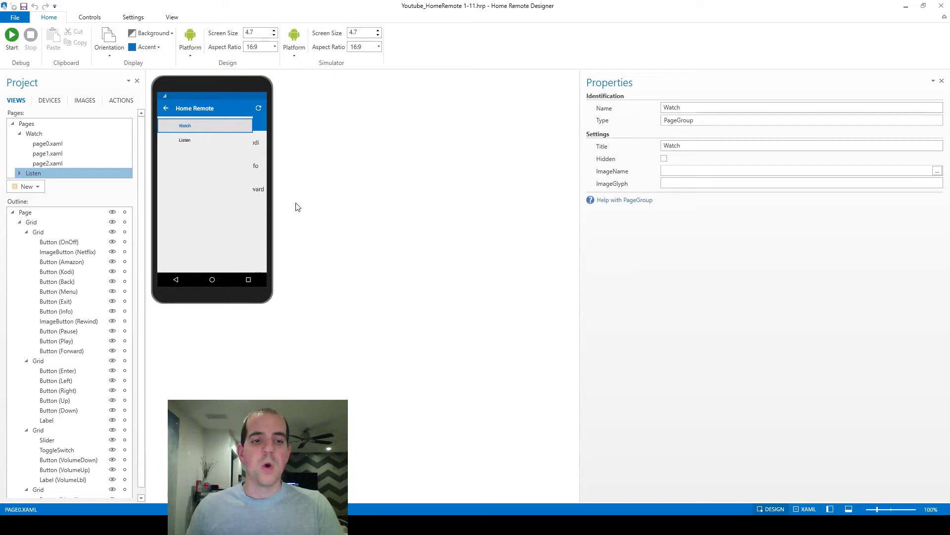
pyautogui.click(271, 231)
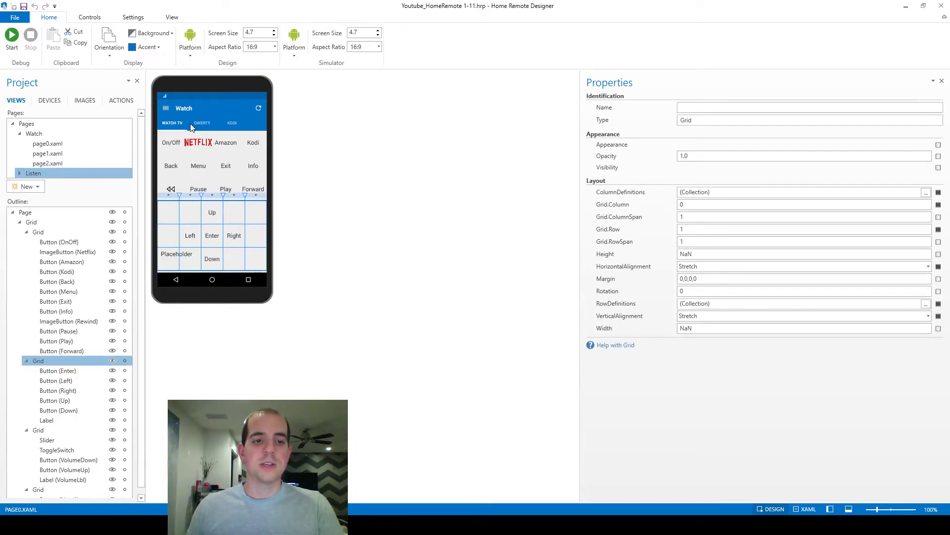
pyautogui.click(166, 109)
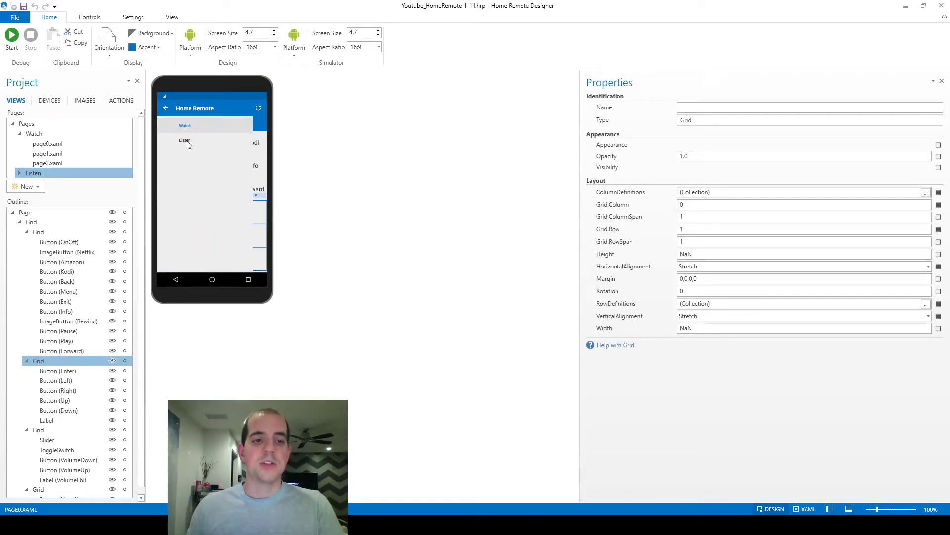
pyautogui.click(187, 142)
pyautogui.click(257, 154)
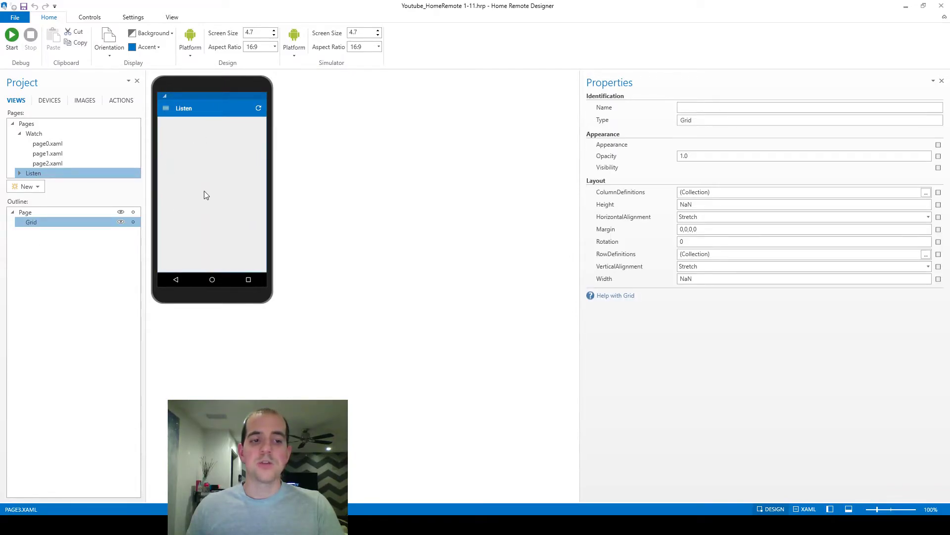
# Step: Expand Listen to reveal page3.xaml and click through page0 to page3.xaml
pyautogui.click(20, 174)
pyautogui.click(50, 183)
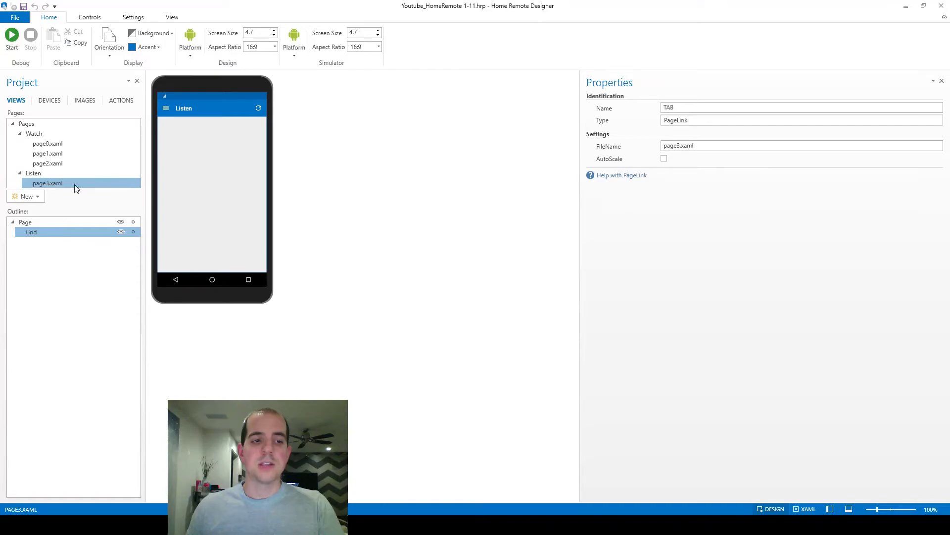
pyautogui.click(55, 144)
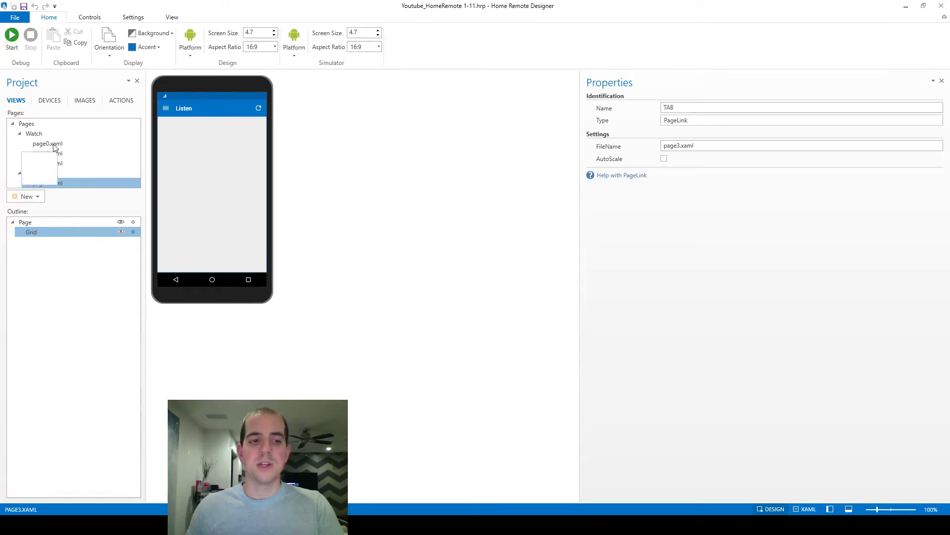
pyautogui.click(56, 154)
pyautogui.click(59, 164)
pyautogui.click(64, 182)
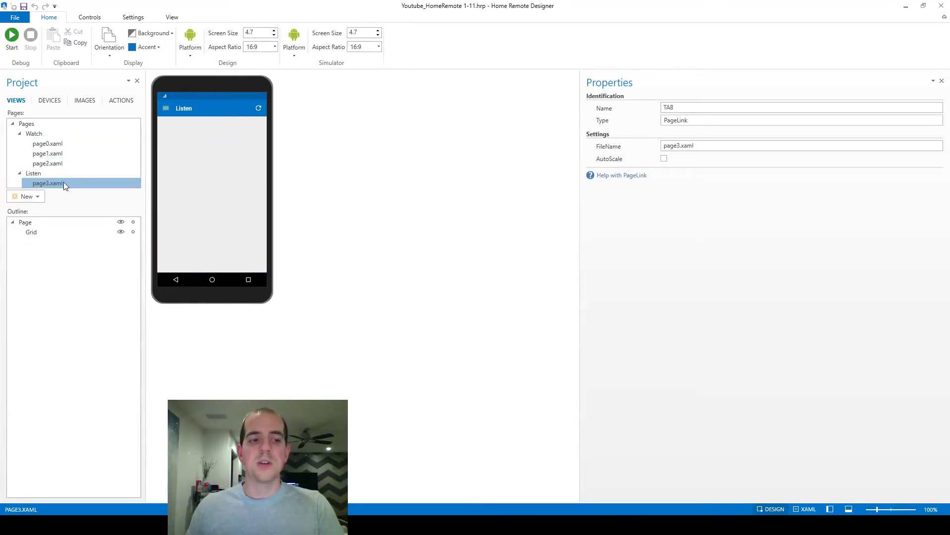
pyautogui.click(64, 144)
pyautogui.click(60, 154)
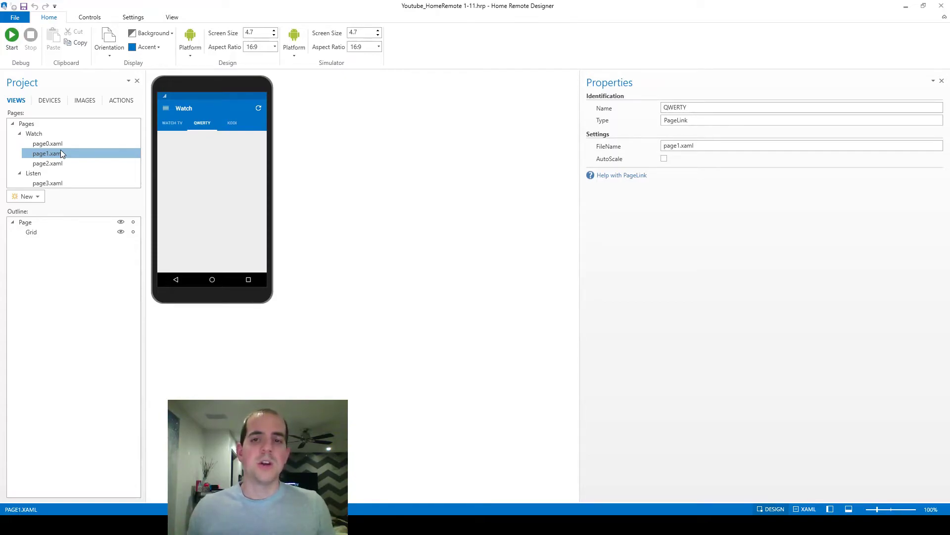
# Step: Open page0.xaml to check its FileName, view page3.xaml, then reselect the Watch group
pyautogui.click(59, 134)
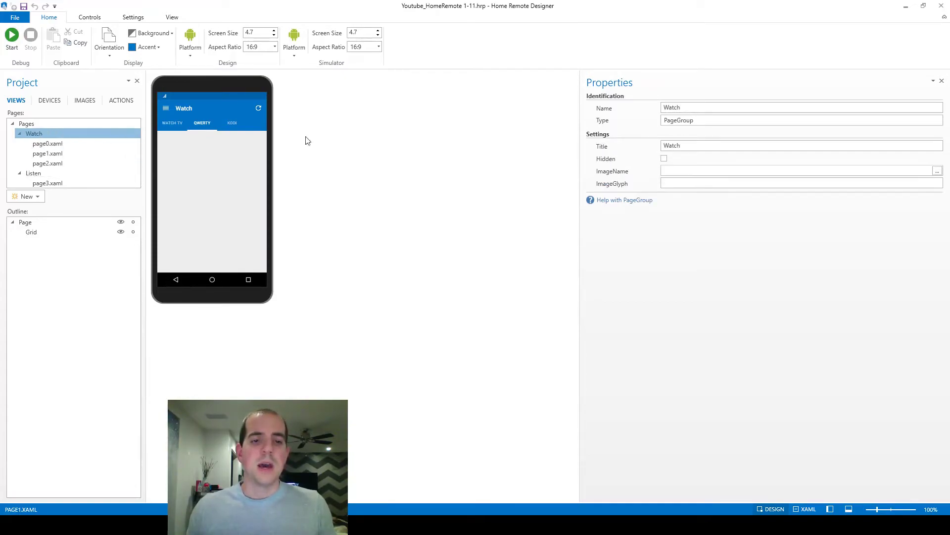
pyautogui.click(80, 144)
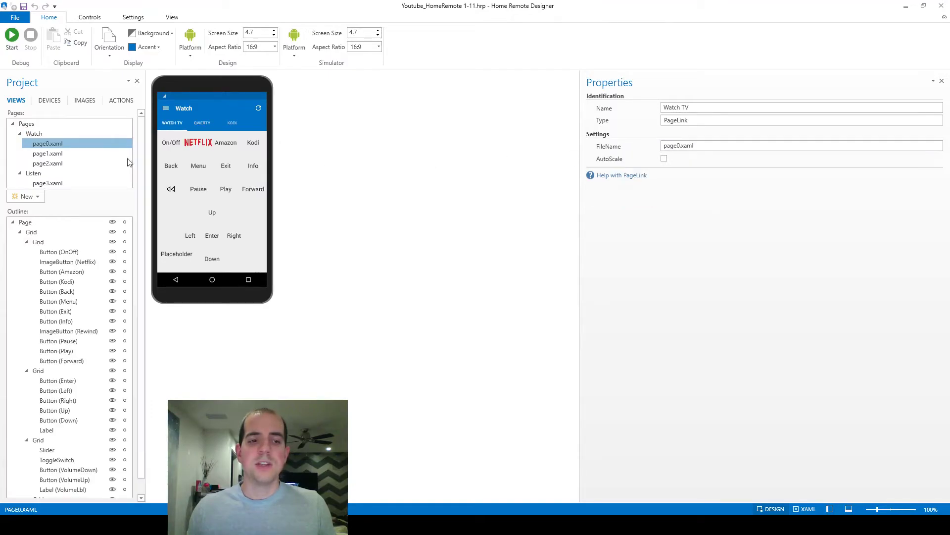
pyautogui.click(710, 147)
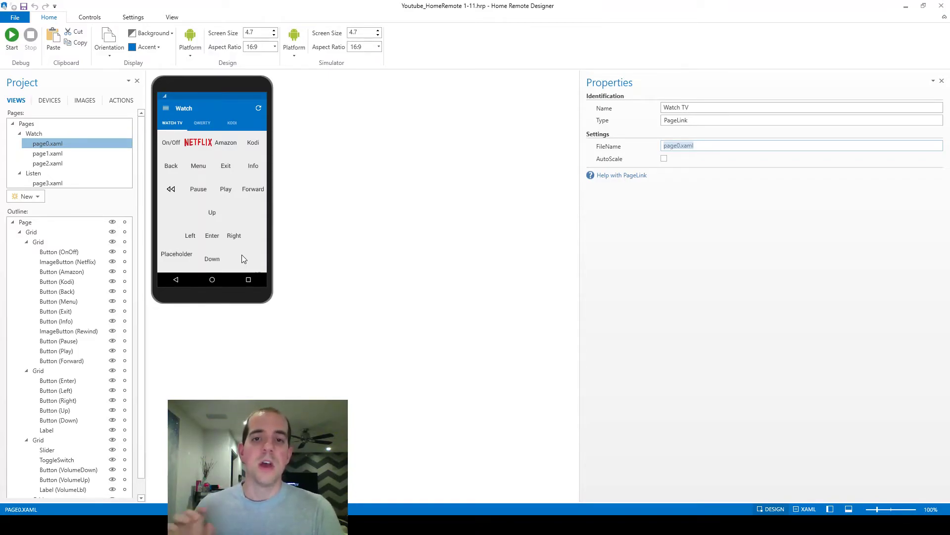
pyautogui.click(64, 185)
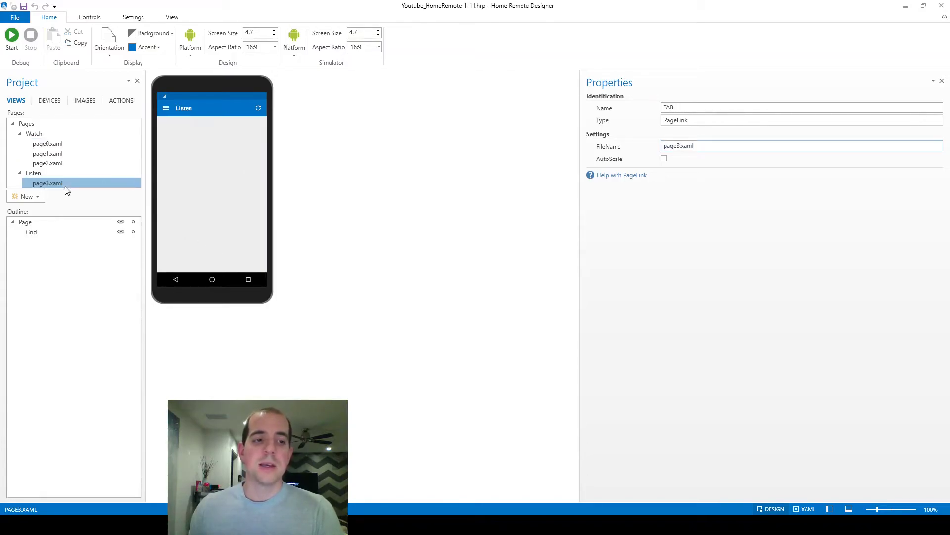
pyautogui.click(71, 137)
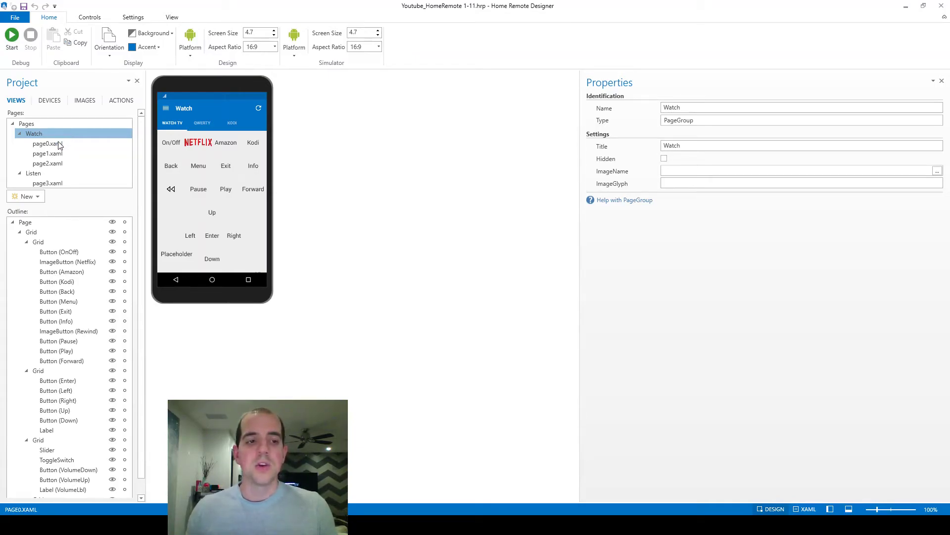
# Step: Show the WATCH TV page in the designer and scroll down to the volume slider
pyautogui.click(59, 144)
pyautogui.click(57, 155)
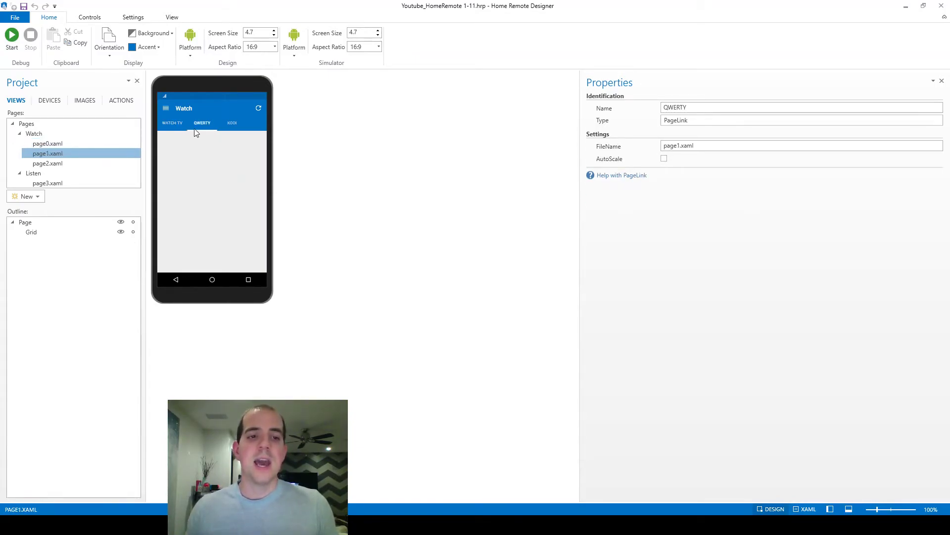
pyautogui.click(169, 126)
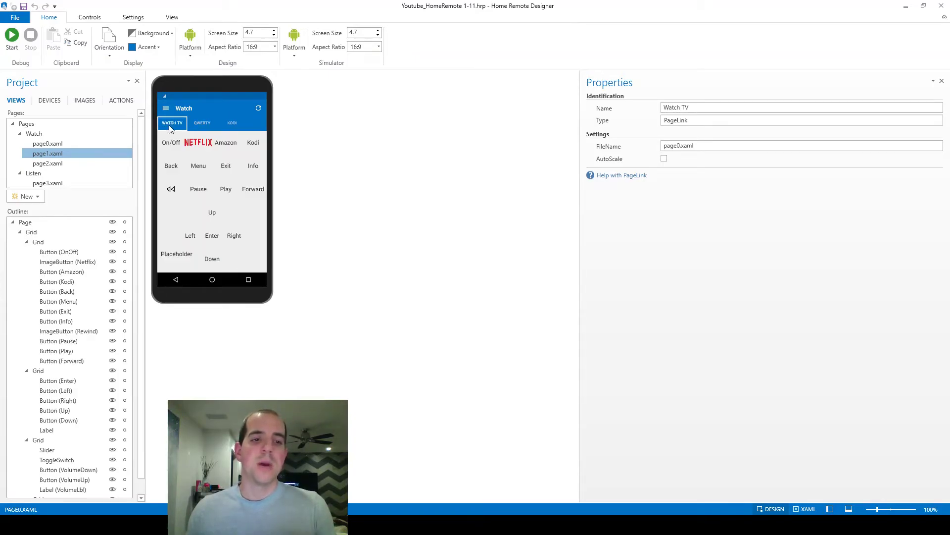
pyautogui.scroll(-1, 233, 256)
pyautogui.scroll(1, 234, 256)
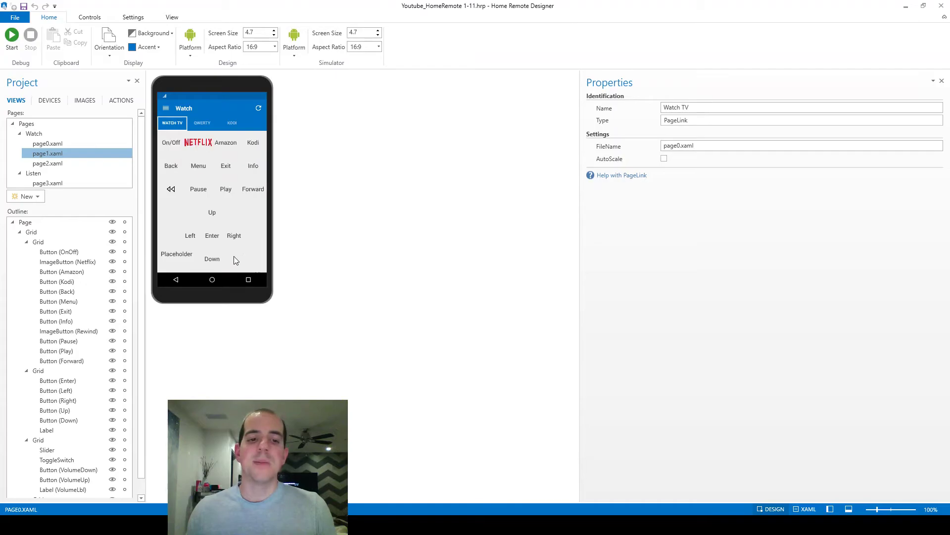
pyautogui.scroll(-1, 233, 262)
# Step: Inspect the volume slider, the navigation button grid, and the Info and Forward buttons
pyautogui.click(221, 253)
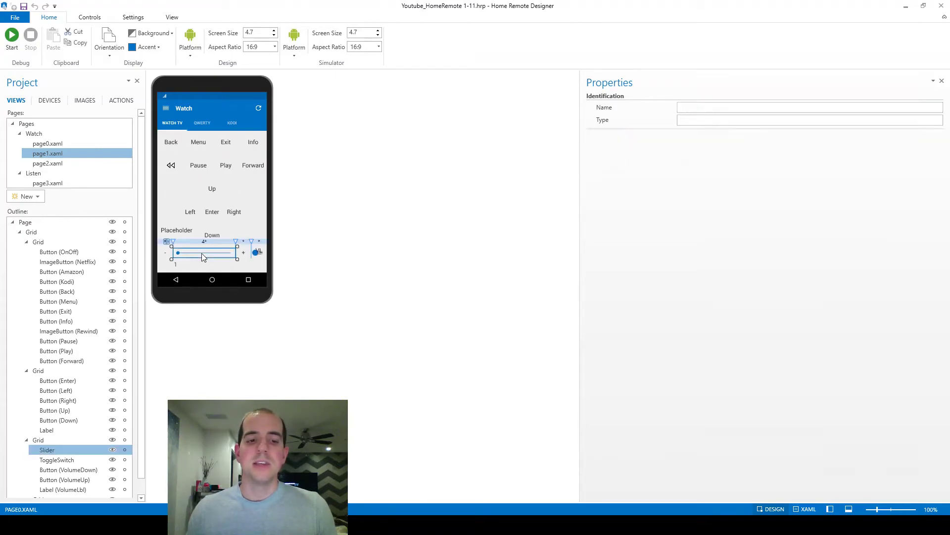
pyautogui.scroll(1, 230, 258)
pyautogui.scroll(-1, 230, 257)
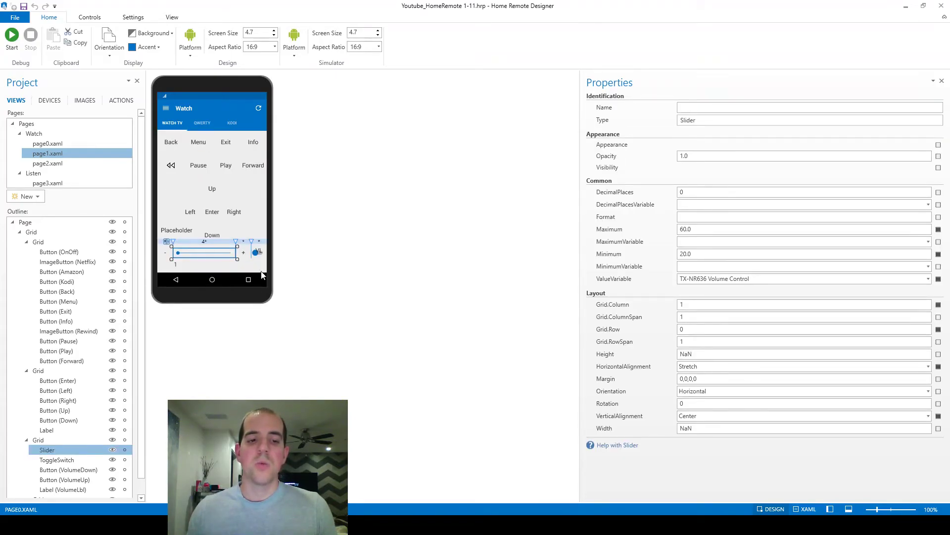
pyautogui.scroll(1, 257, 272)
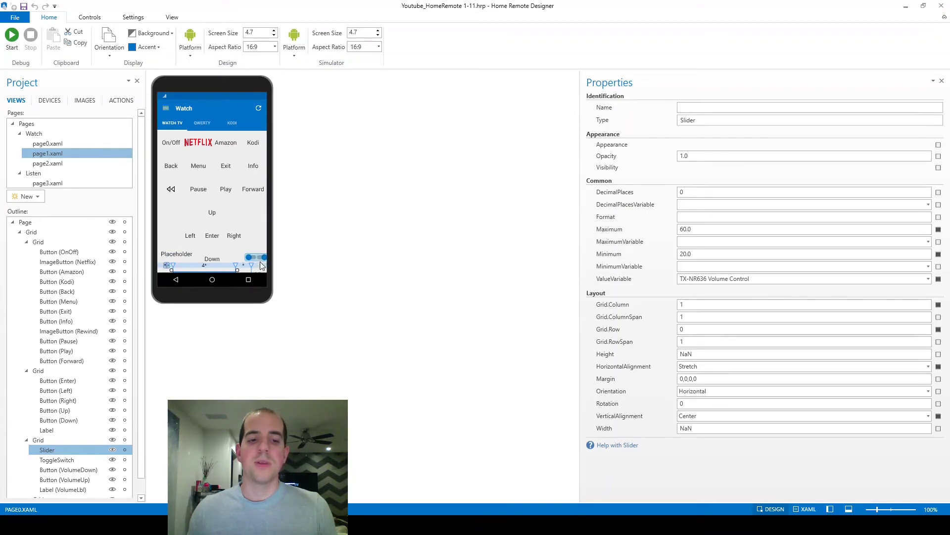
pyautogui.scroll(-1, 242, 254)
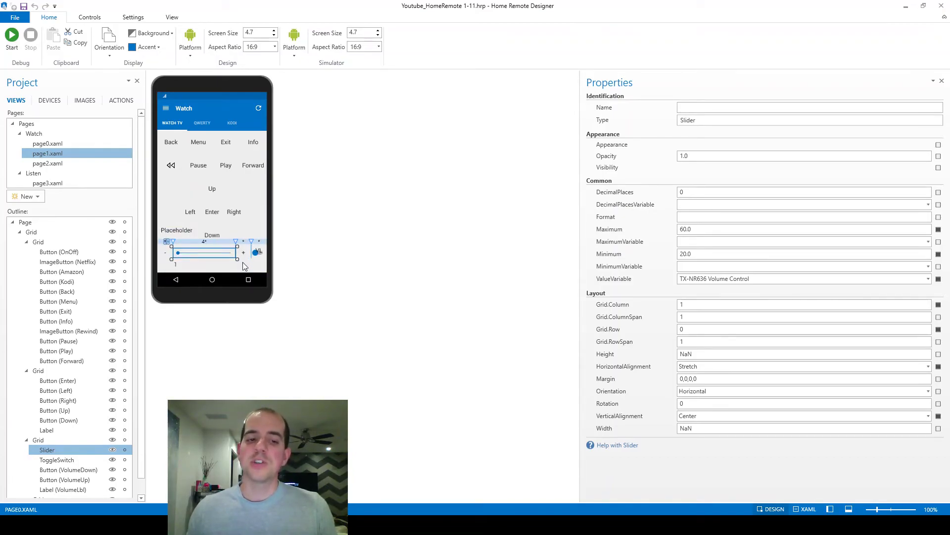
pyautogui.scroll(1, 245, 263)
pyautogui.click(265, 230)
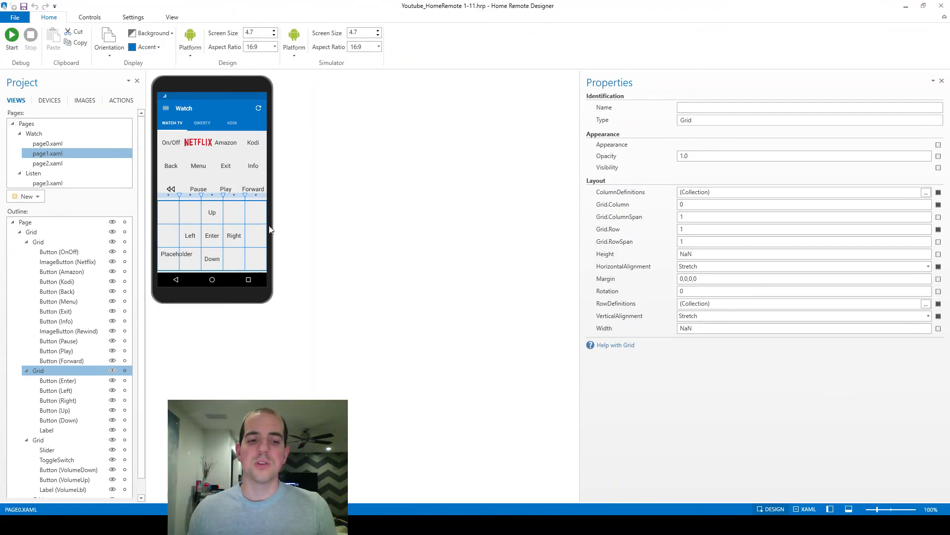
pyautogui.click(241, 163)
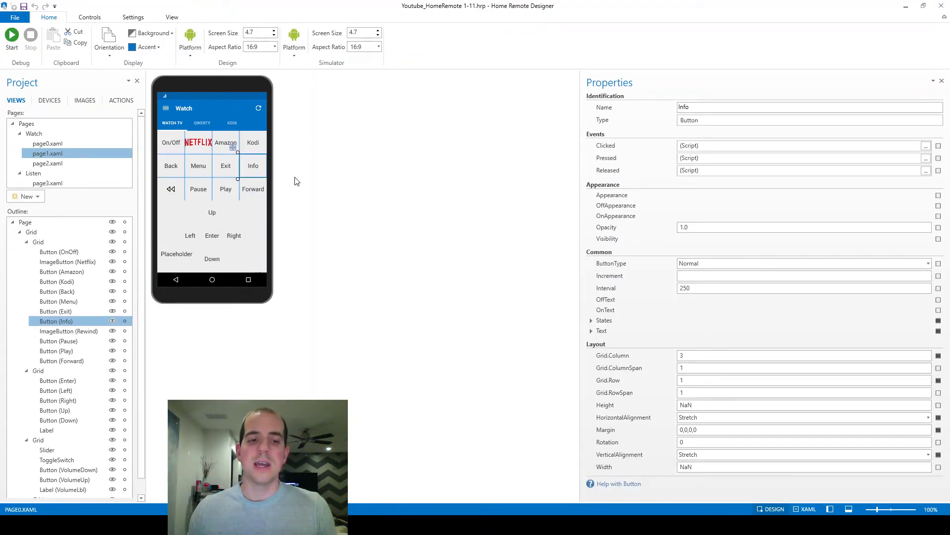
pyautogui.click(258, 192)
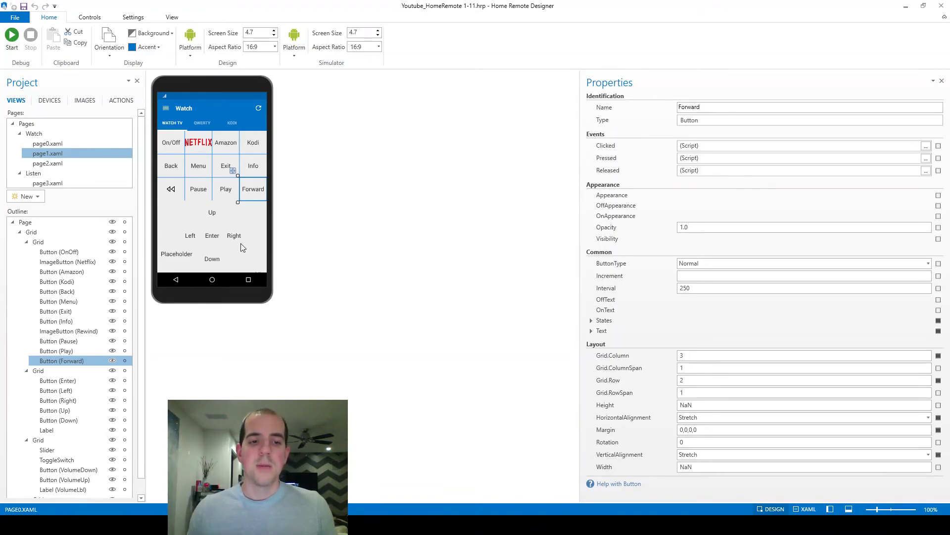
# Step: Set the outer grid's second row height to 5* in the RowDefinitions editor
pyautogui.click(250, 234)
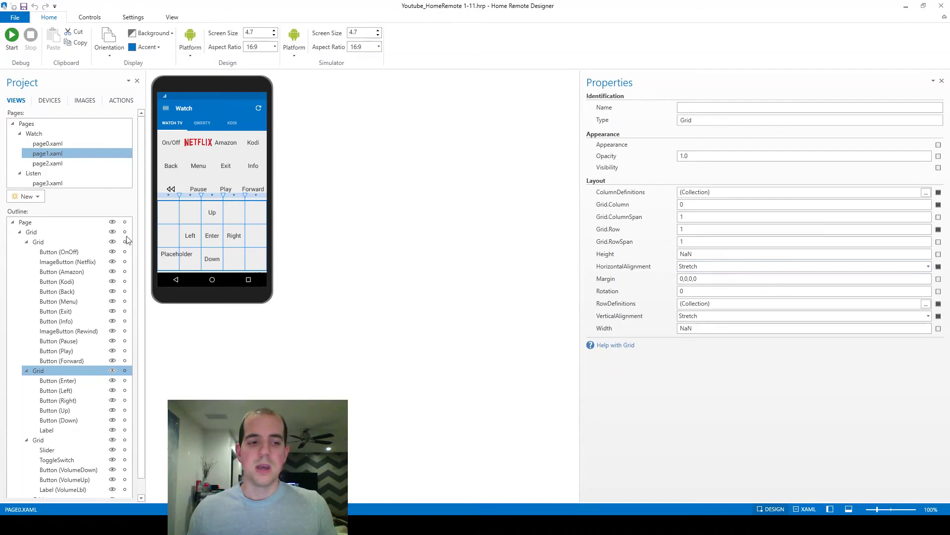
pyautogui.click(42, 233)
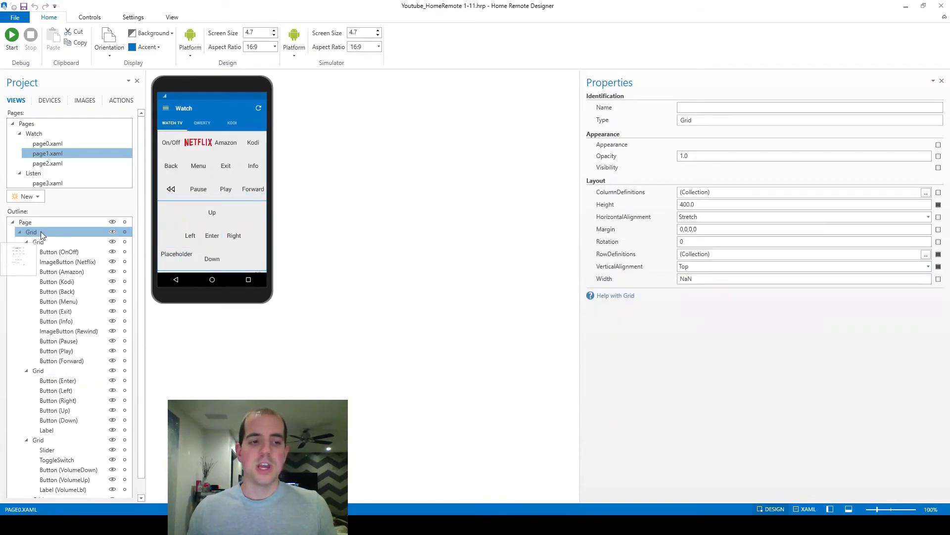
pyautogui.click(925, 254)
pyautogui.click(371, 196)
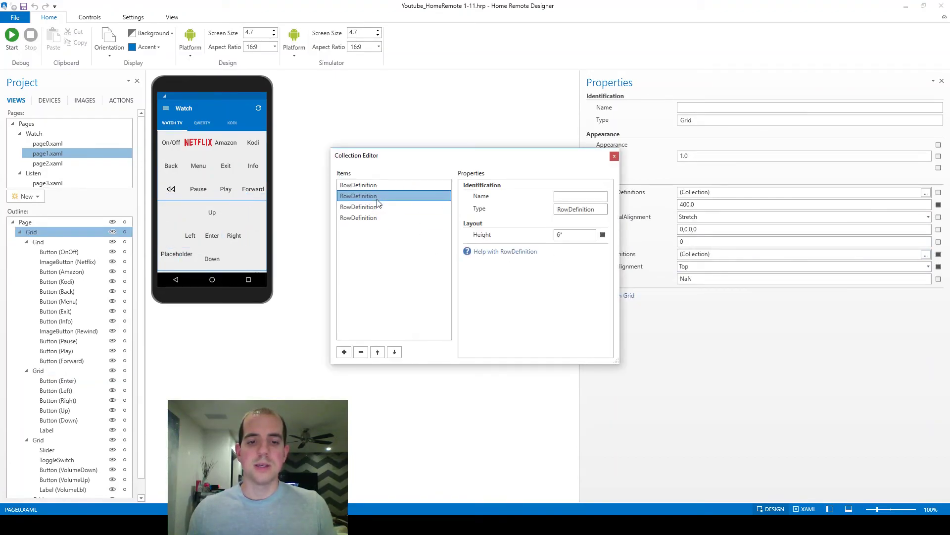
pyautogui.write('5*')
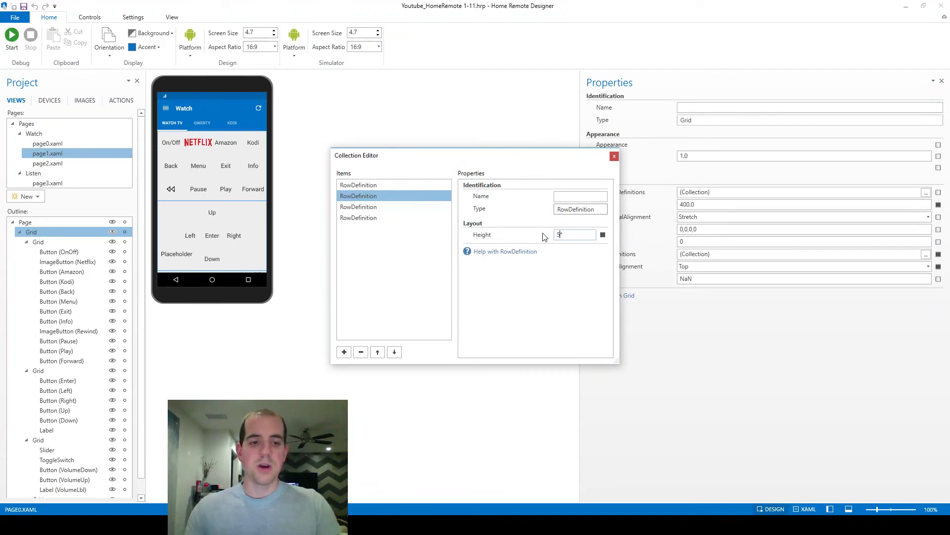
pyautogui.press('Return')
pyautogui.click(614, 156)
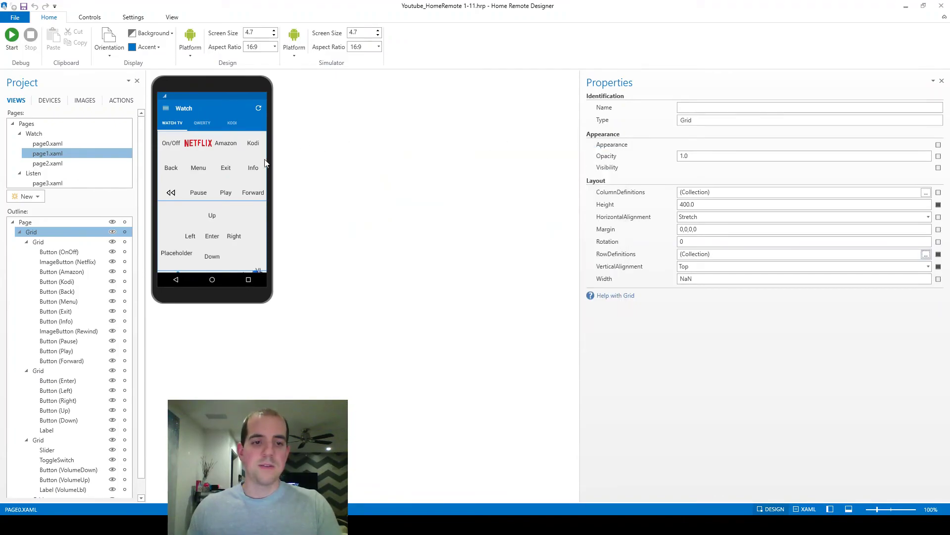
# Step: Reselect the outer grid and change its second row height to 4*
pyautogui.click(241, 141)
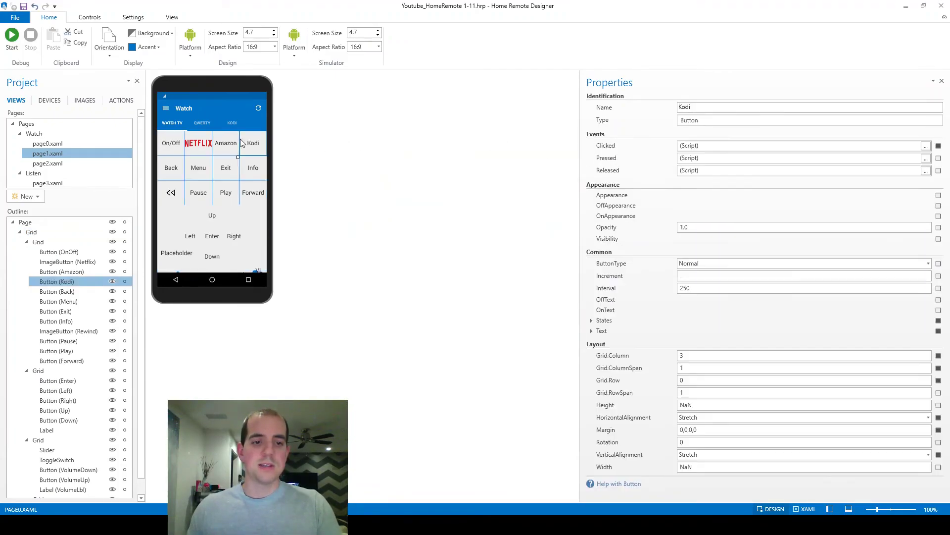
pyautogui.click(50, 241)
pyautogui.click(55, 233)
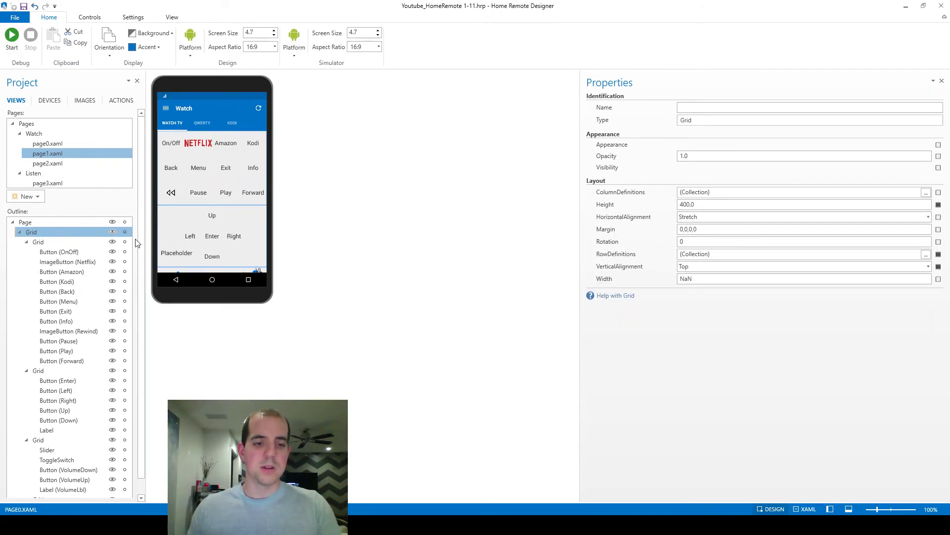
pyautogui.click(926, 254)
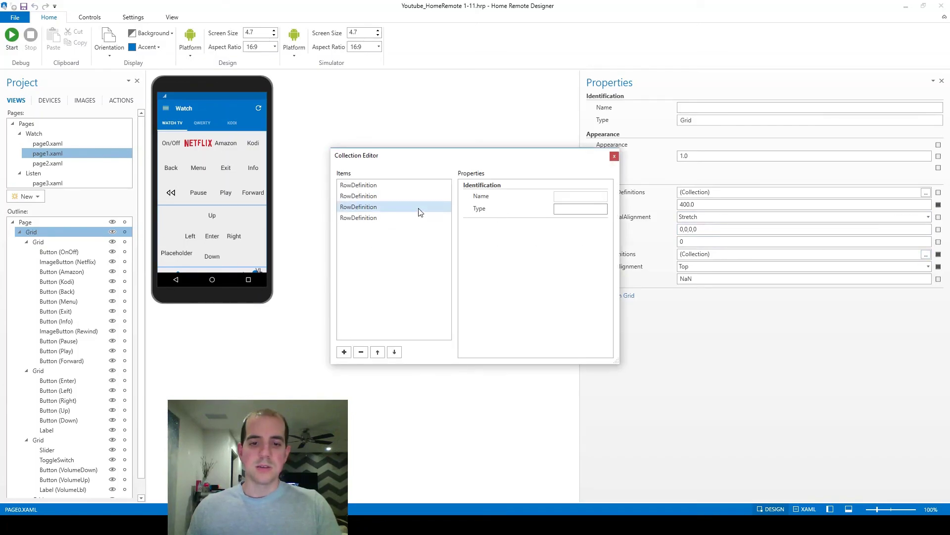
pyautogui.click(396, 196)
pyautogui.click(562, 235)
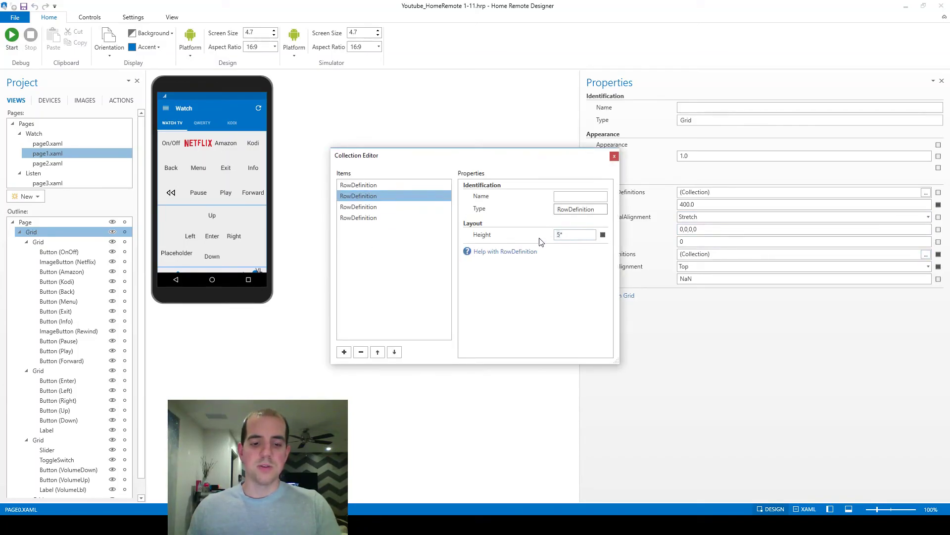
pyautogui.write('4')
pyautogui.press('Tab')
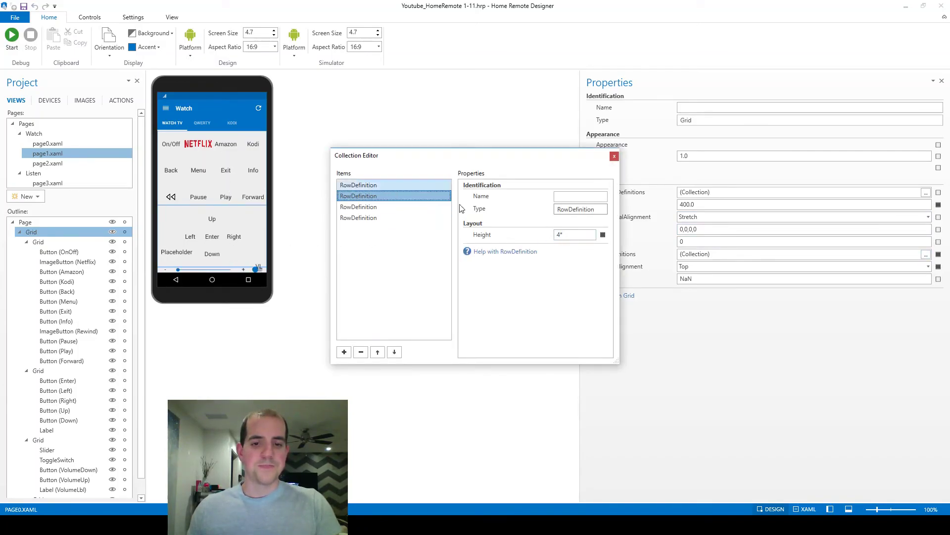
# Step: Set the outer grid's first row height to 6 and close the row editor
pyautogui.click(393, 185)
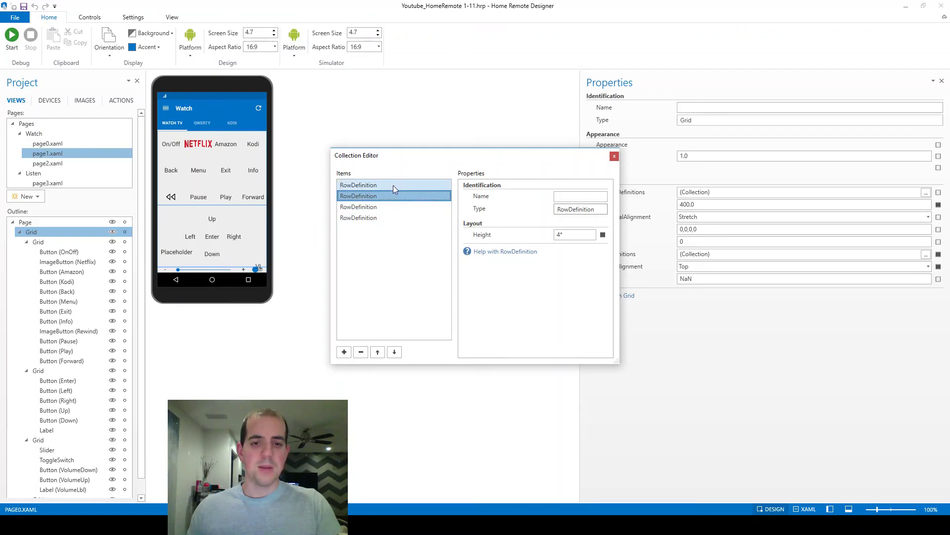
pyautogui.click(561, 235)
pyautogui.write('6')
pyautogui.press('Tab')
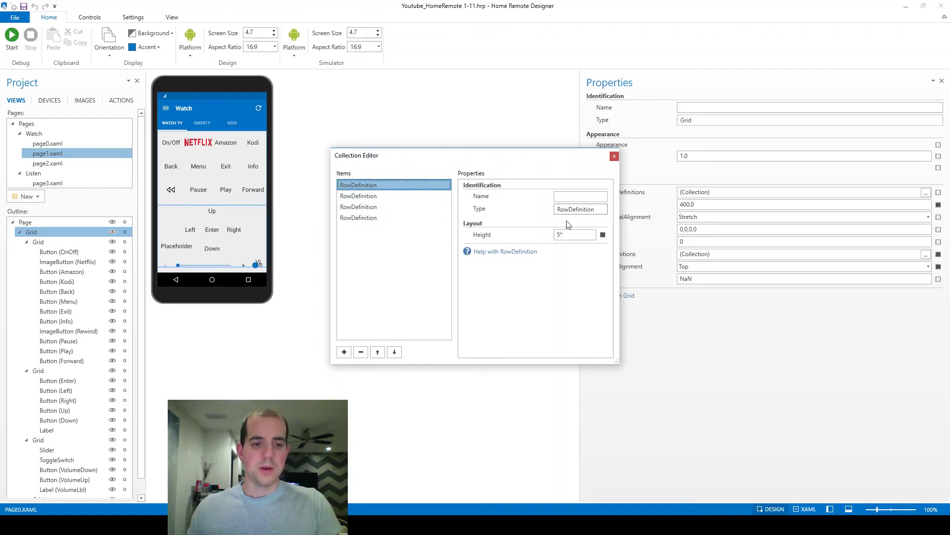
pyautogui.click(614, 156)
pyautogui.click(53, 230)
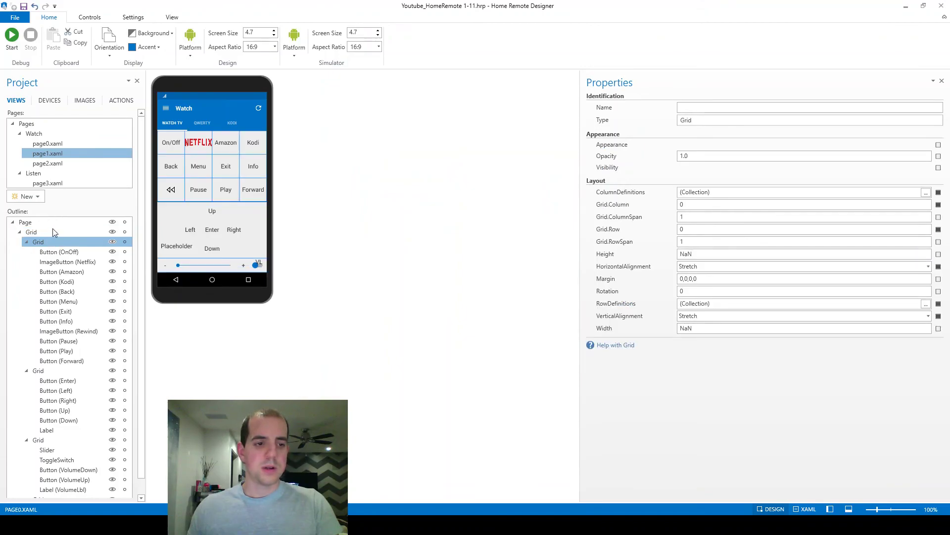
# Step: Run the remote in the simulator, trying the QWERTY tab, the Listen and Watch groups, and WATCH TV
pyautogui.click(12, 40)
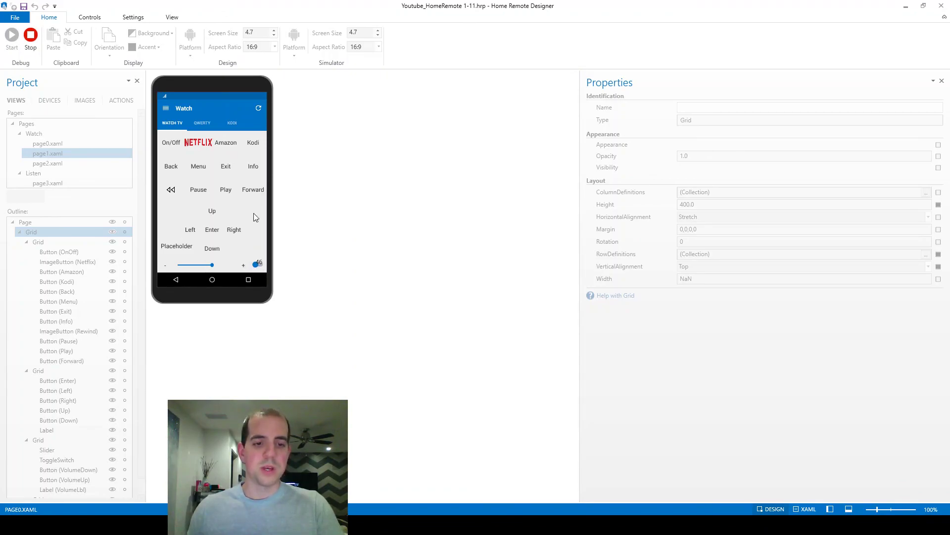
pyautogui.scroll(-1, 253, 213)
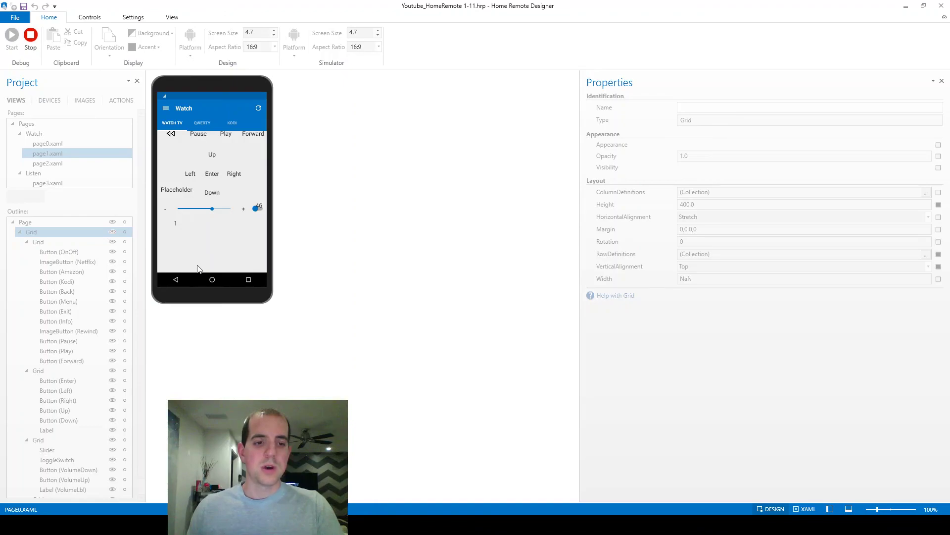
pyautogui.scroll(2, 197, 269)
pyautogui.click(200, 122)
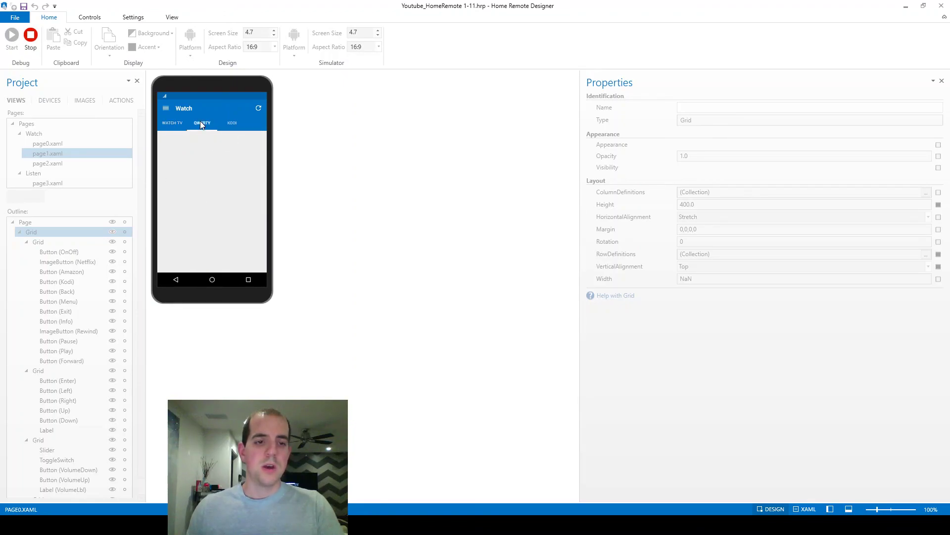
pyautogui.click(163, 109)
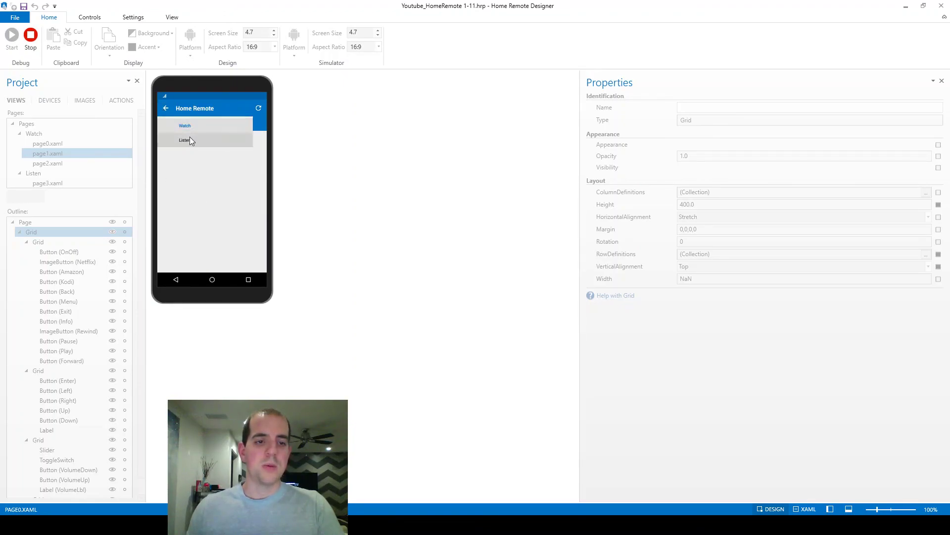
pyautogui.click(190, 140)
pyautogui.click(165, 109)
pyautogui.click(183, 126)
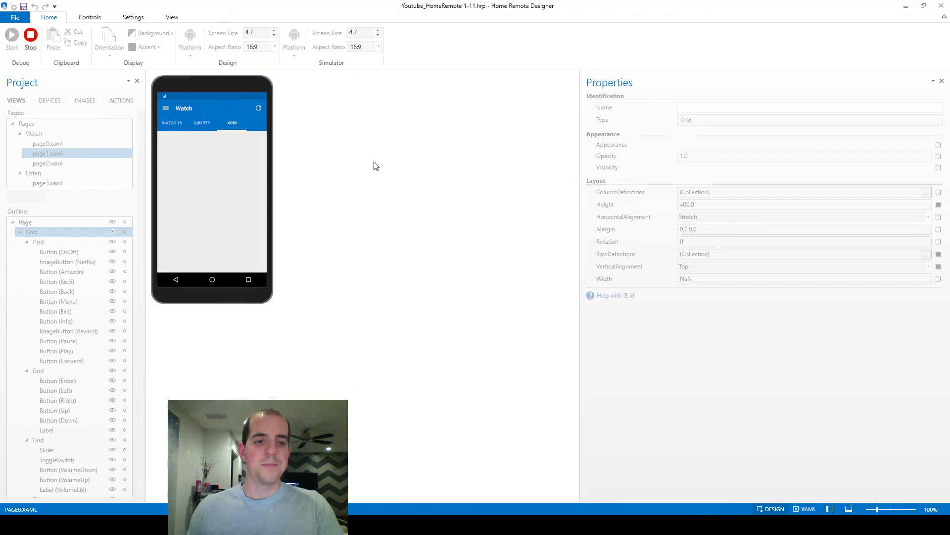
pyautogui.click(177, 125)
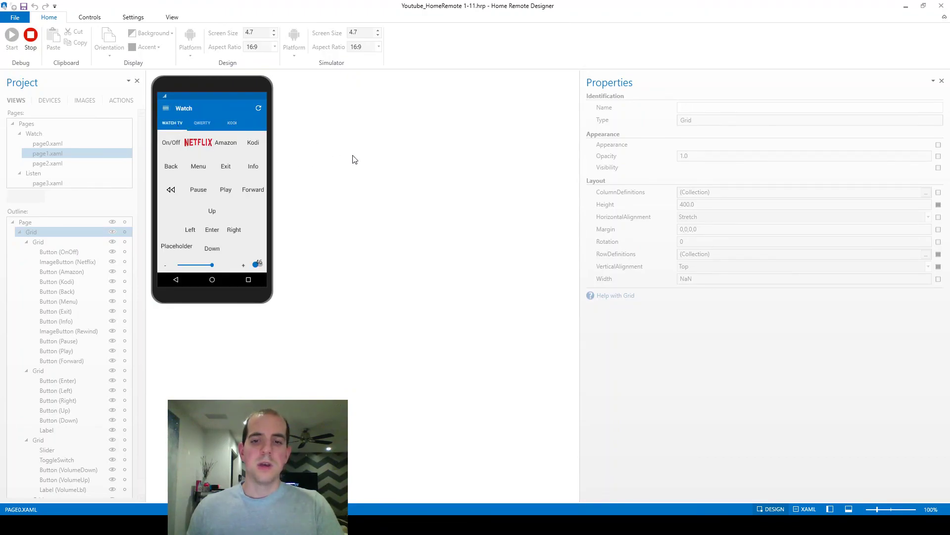